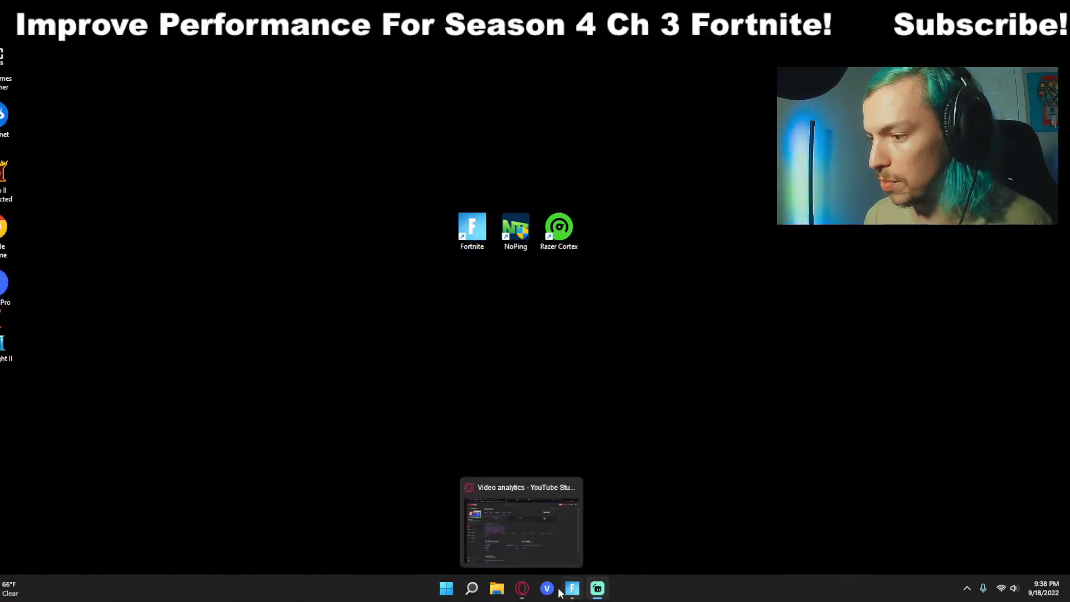
Step: Open %localappdata% and browse into FortniteGame\Saved\Config\WindowsClient to reach GameUserSettings
{"action": "left_click", "coordinate": [472, 588]}
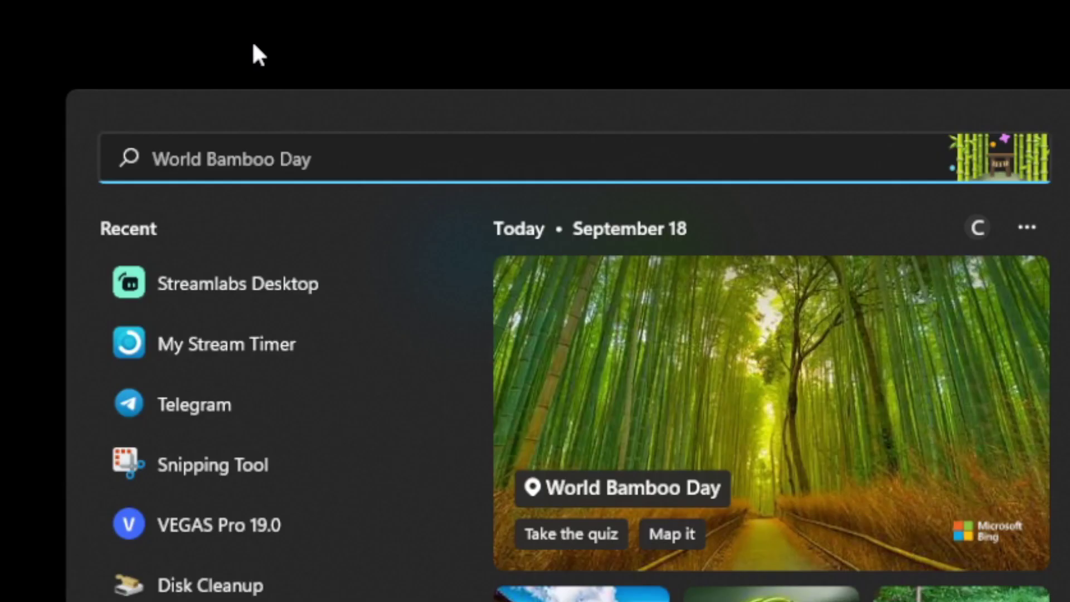
{"action": "type", "text": "%localappdata"}
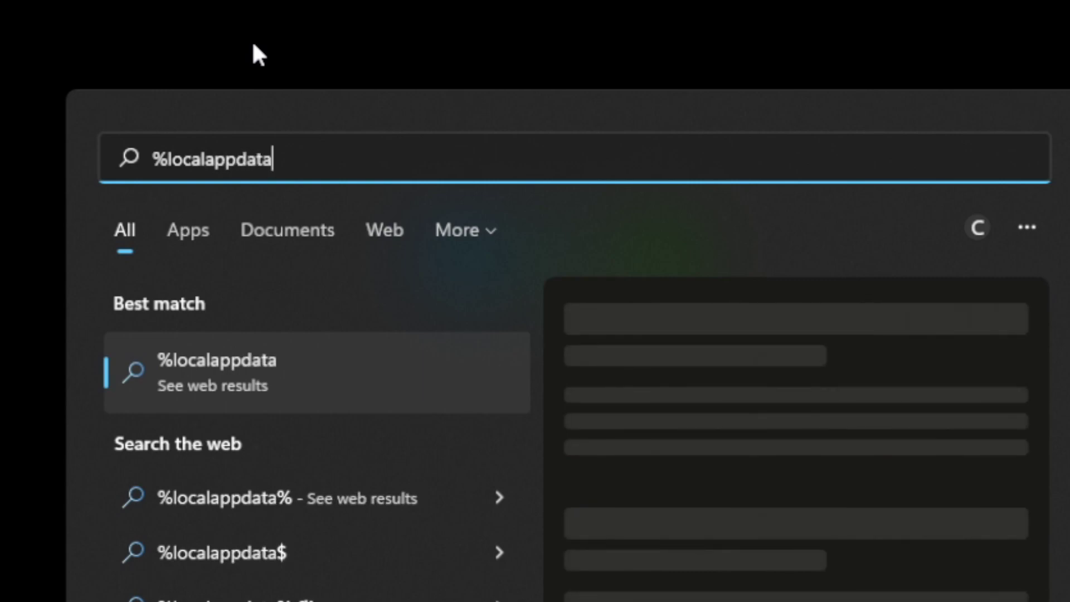
{"action": "type", "text": "%"}
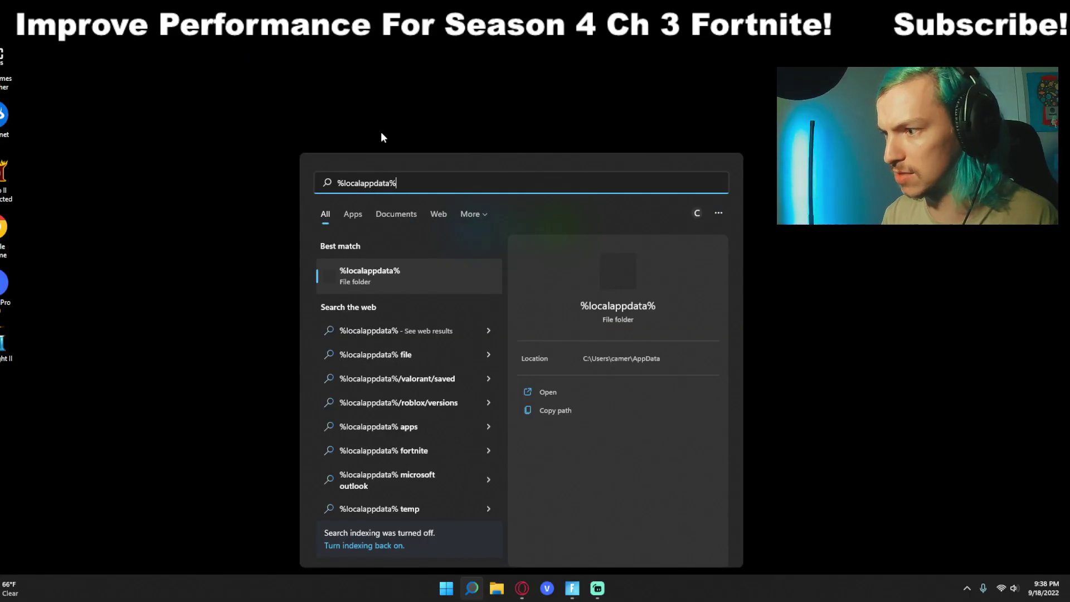
{"action": "key", "text": "Return"}
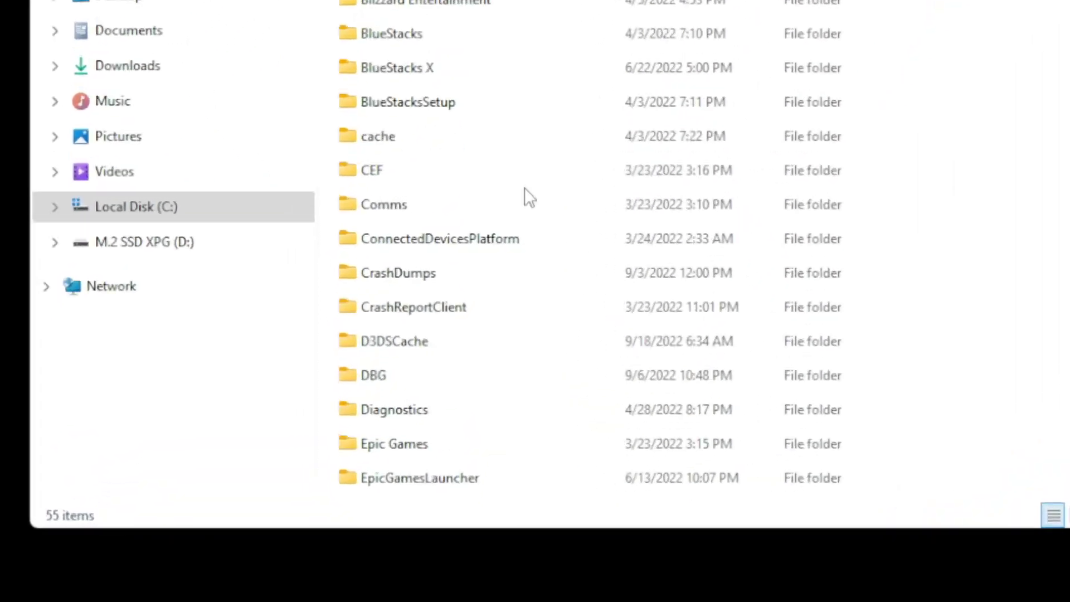
{"action": "scroll", "coordinate": [522, 362], "scroll_direction": "down", "scroll_amount": 2}
{"action": "left_click", "coordinate": [379, 245]}
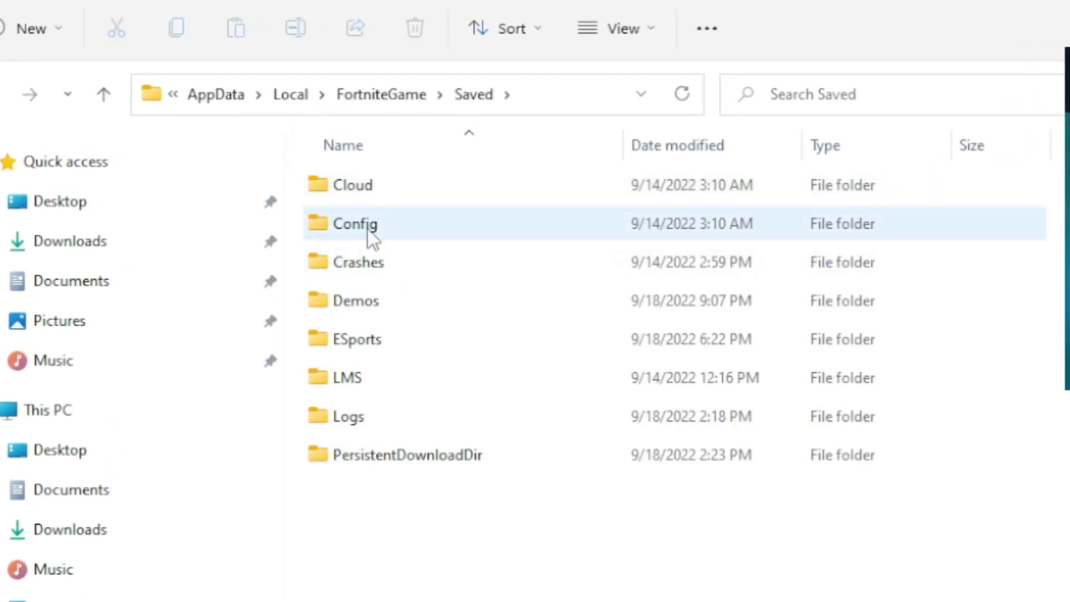
{"action": "double_click", "coordinate": [367, 226]}
{"action": "double_click", "coordinate": [356, 223]}
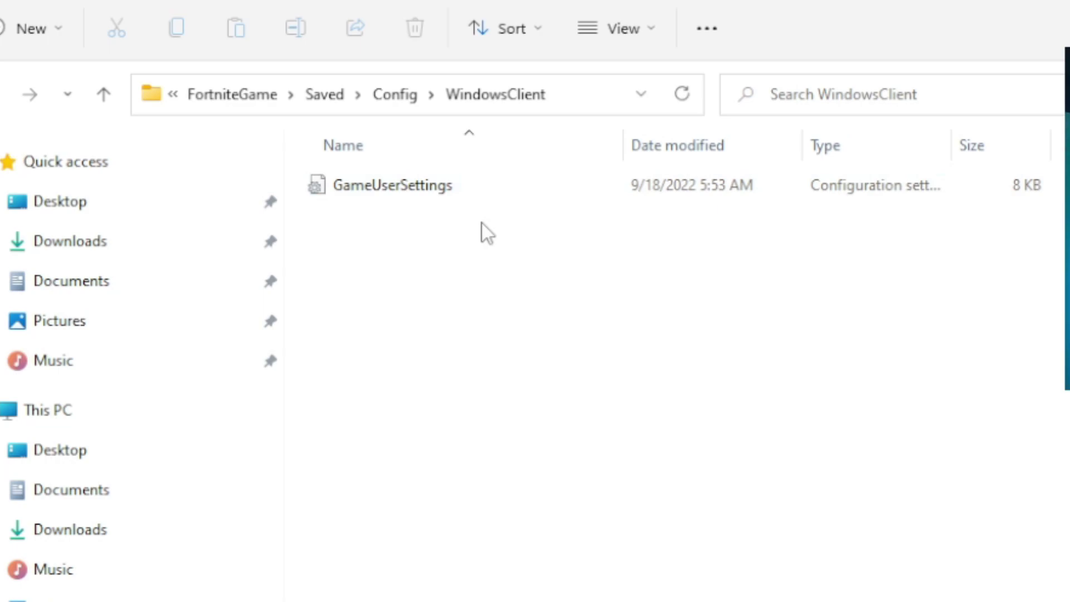
Step: Tick the Read-only attribute in the GameUserSettings file's Properties
{"action": "right_click", "coordinate": [439, 193]}
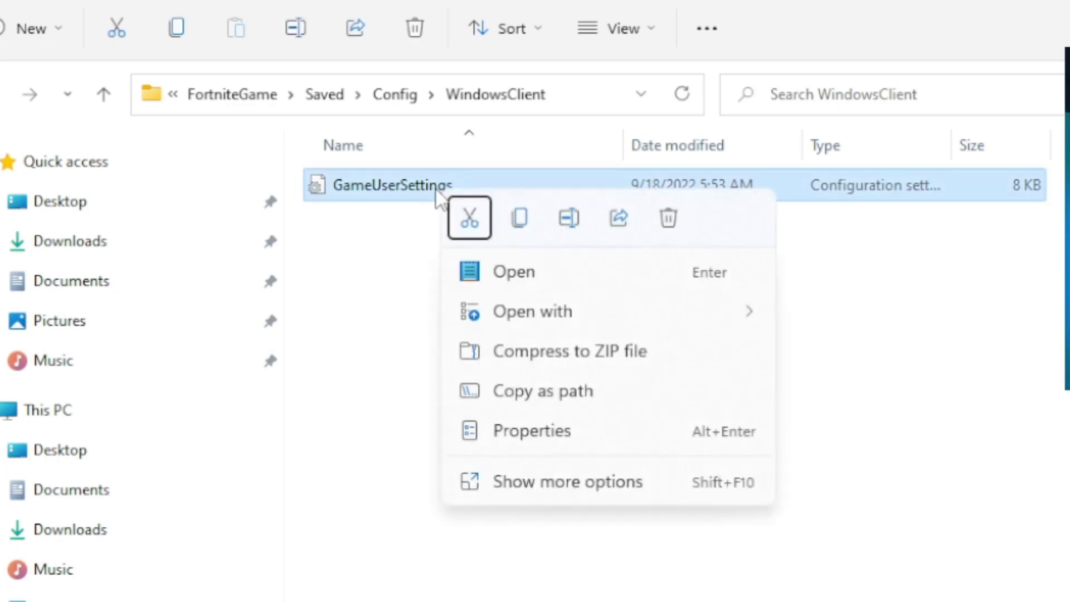
{"action": "left_click", "coordinate": [509, 436]}
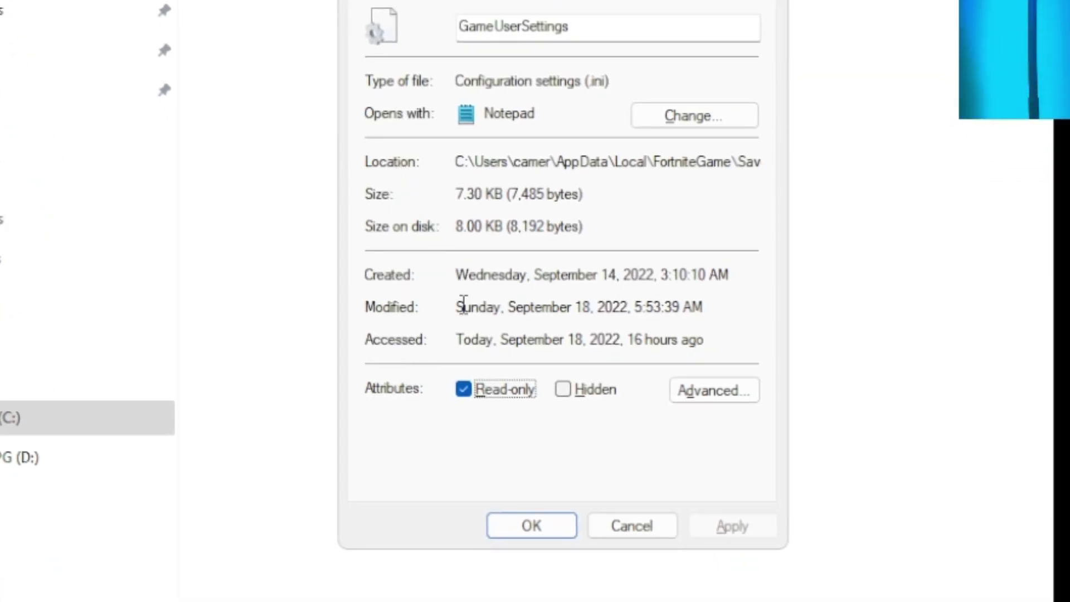
{"action": "left_click", "coordinate": [465, 392]}
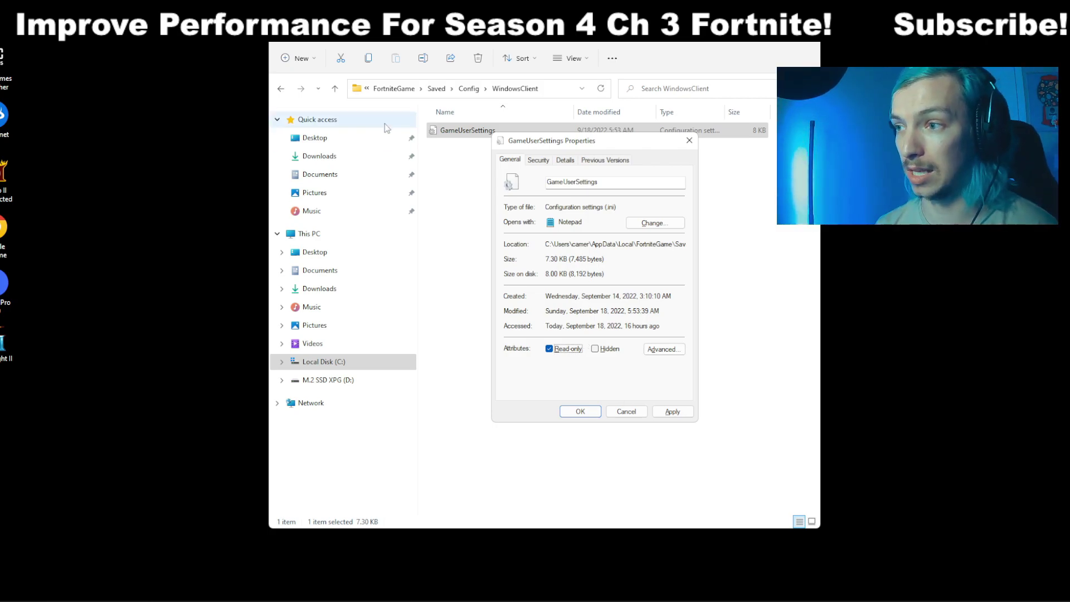
Step: Try deleting the FortniteGame folder in AppData\Local, dismissing the folder-in-use warning
{"action": "left_click", "coordinate": [394, 90]}
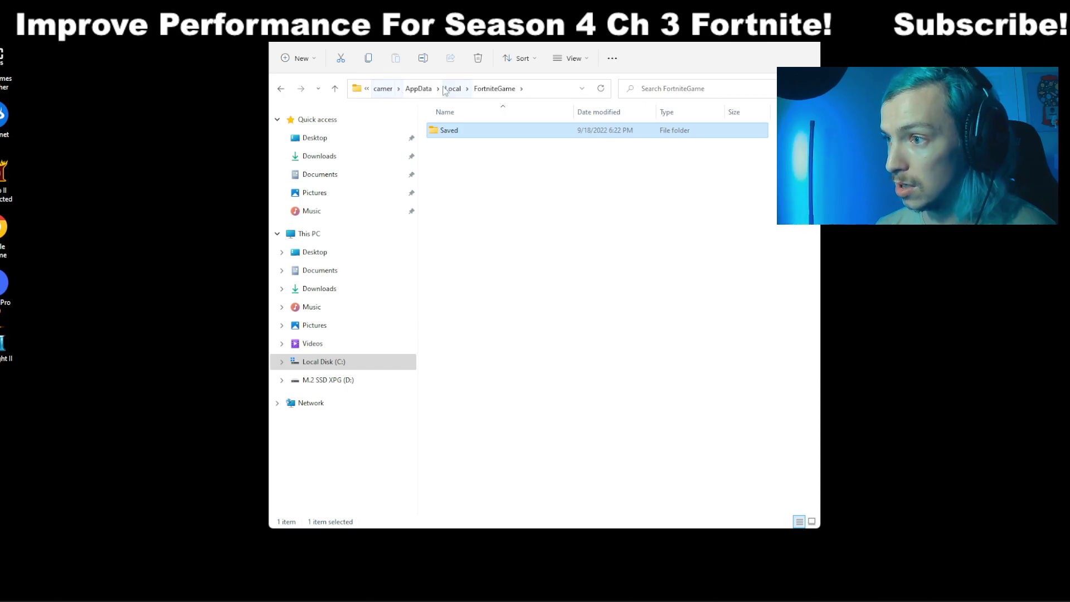
{"action": "left_click", "coordinate": [467, 88]}
{"action": "left_click", "coordinate": [452, 89]}
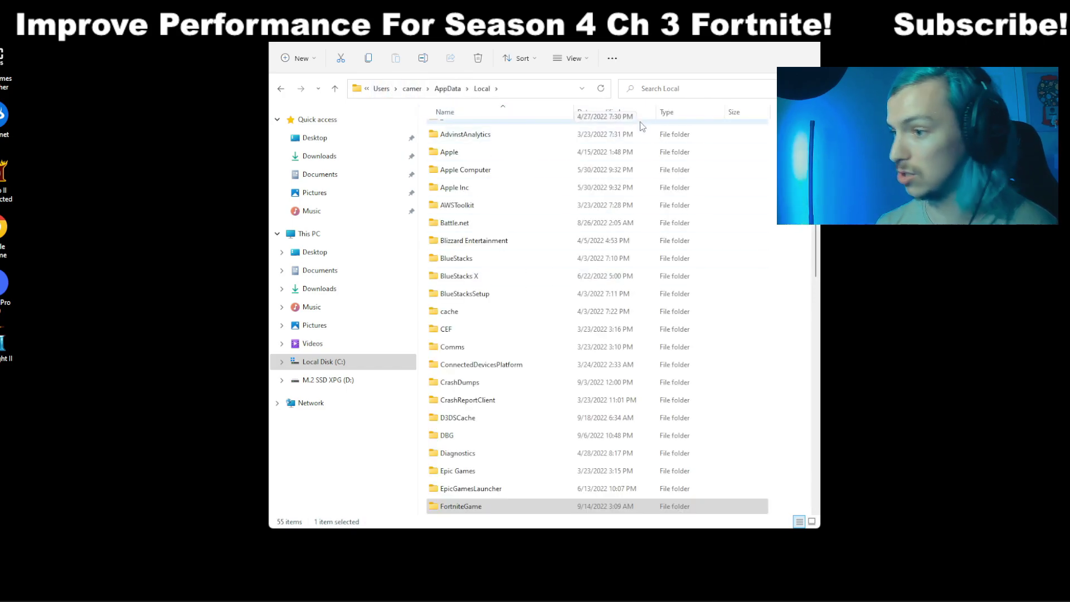
{"action": "scroll", "coordinate": [463, 480], "scroll_direction": "down", "scroll_amount": 1}
{"action": "left_click", "coordinate": [459, 454]}
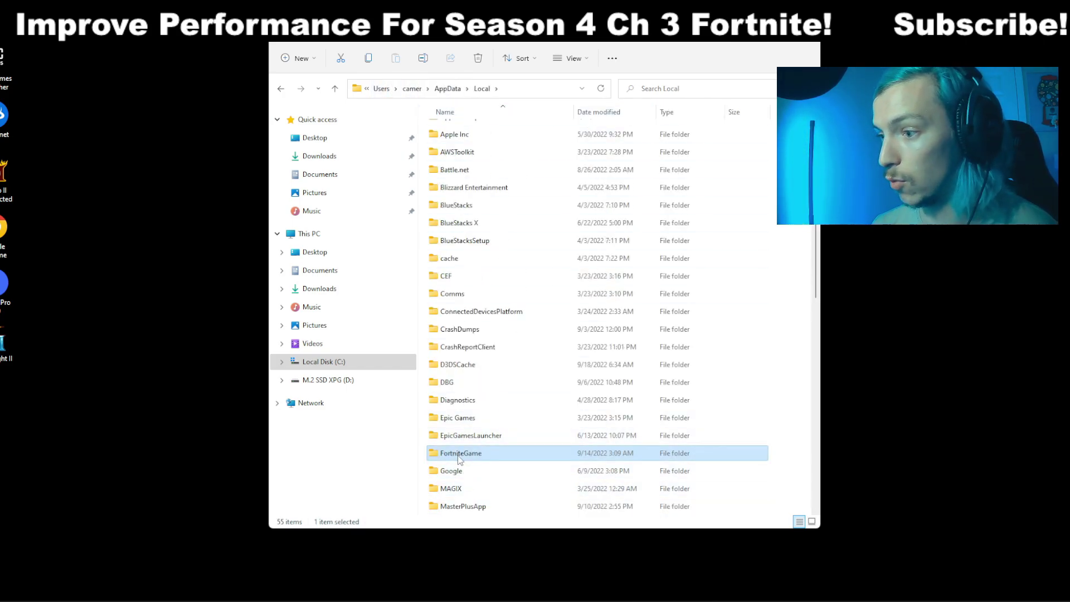
{"action": "right_click", "coordinate": [459, 455]}
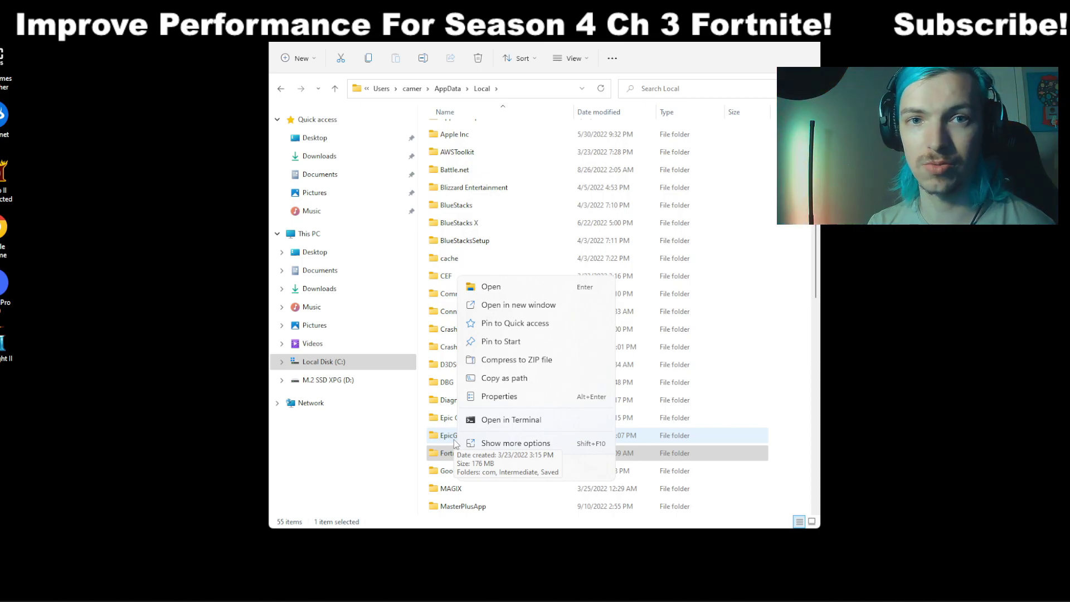
{"action": "left_click", "coordinate": [540, 468]}
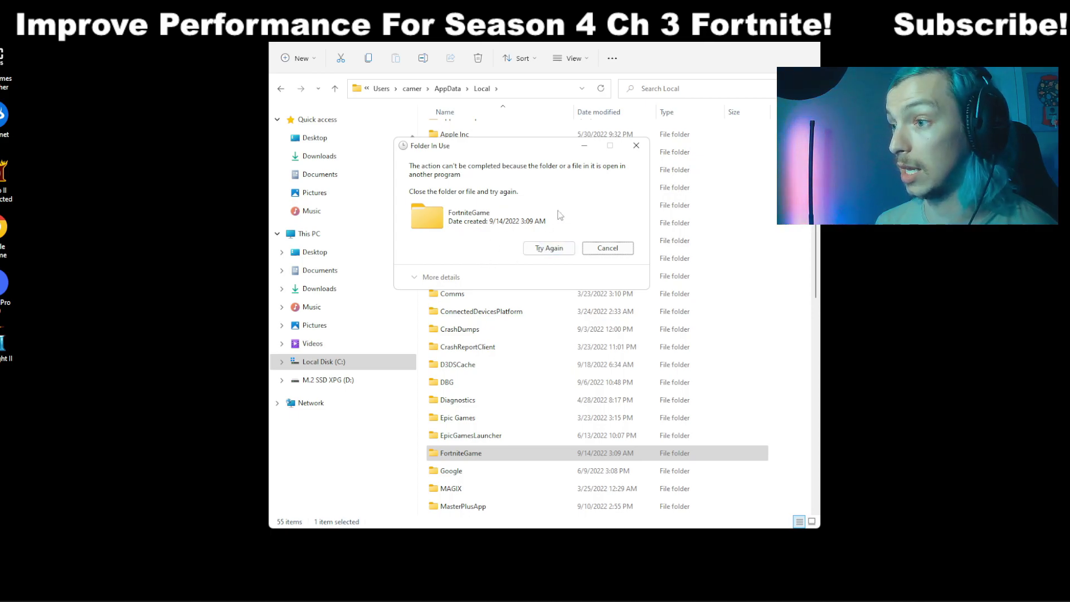
{"action": "key", "text": "Escape"}
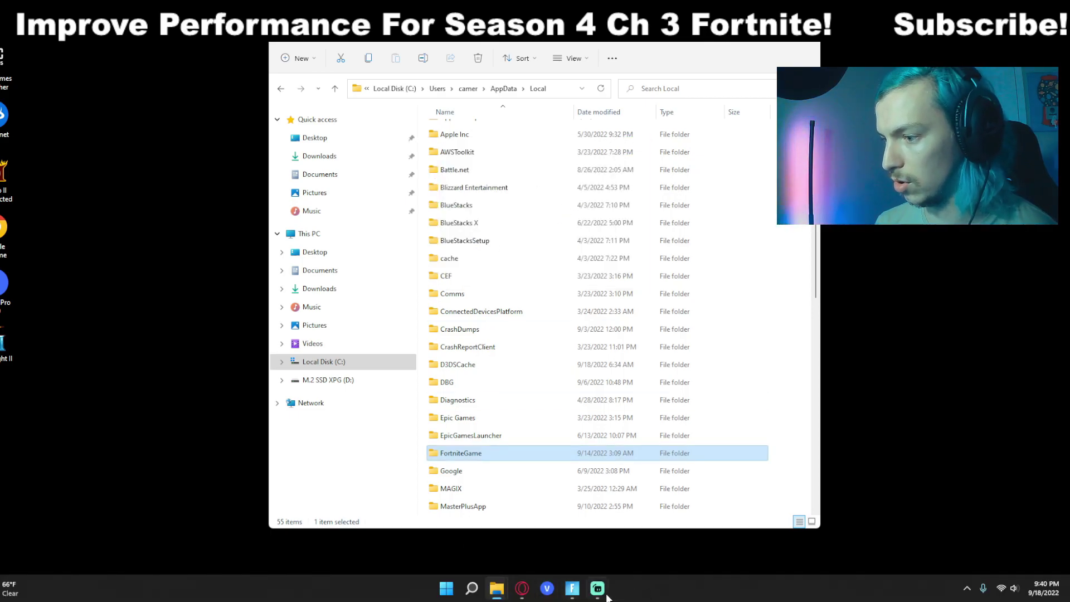
Step: Close all running Fortnite windows from the taskbar so FortniteGame can be deleted
{"action": "right_click", "coordinate": [572, 588]}
{"action": "left_click", "coordinate": [534, 555]}
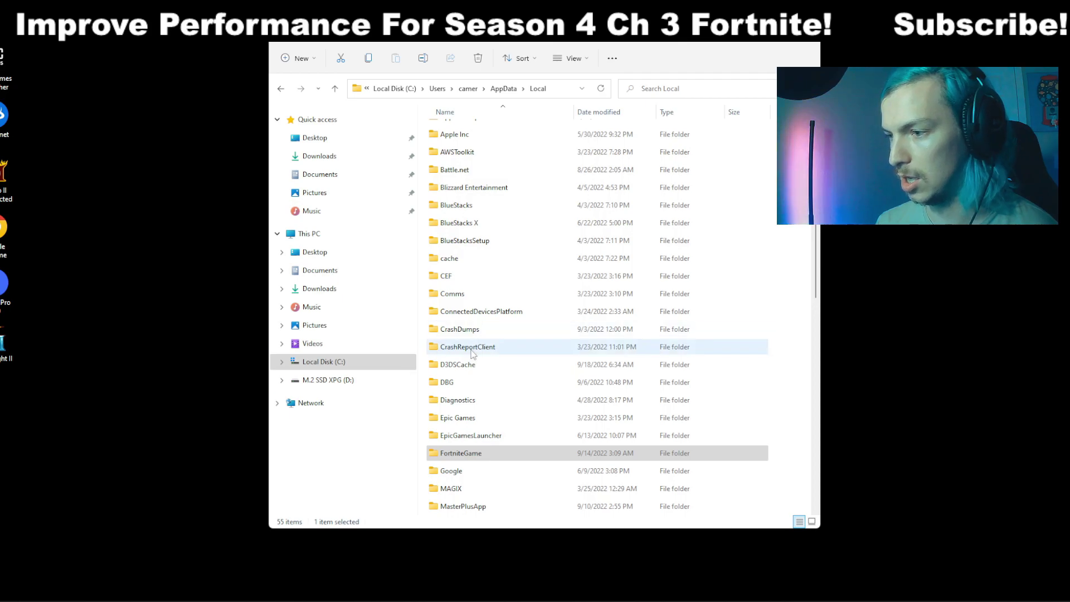
{"action": "right_click", "coordinate": [467, 454]}
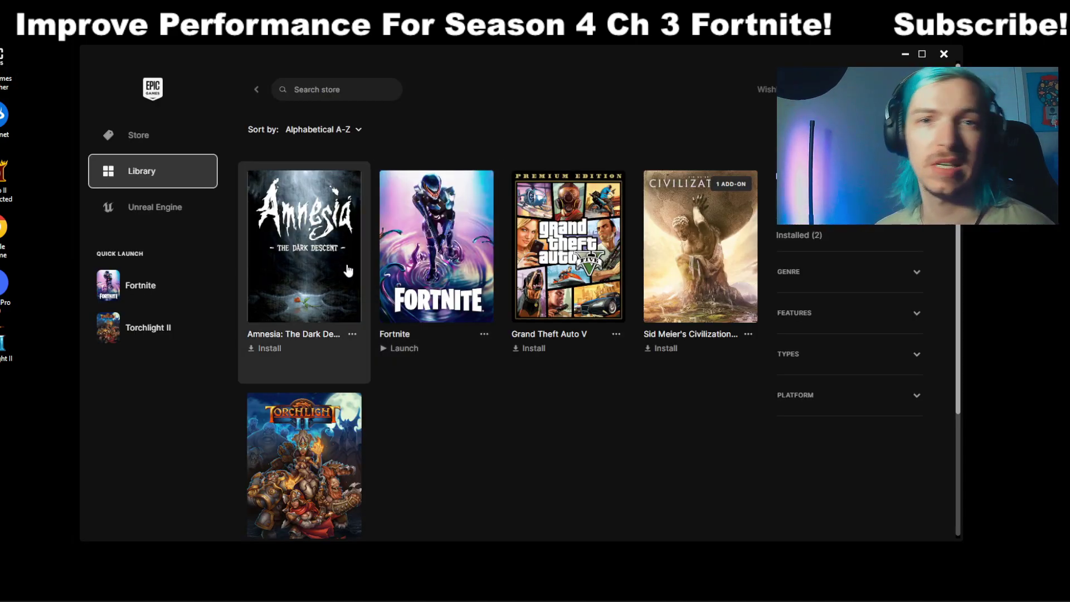
Step: Untick Save the World and High Resolution Textures in Fortnite's Options, then close the launcher
{"action": "left_click", "coordinate": [483, 333]}
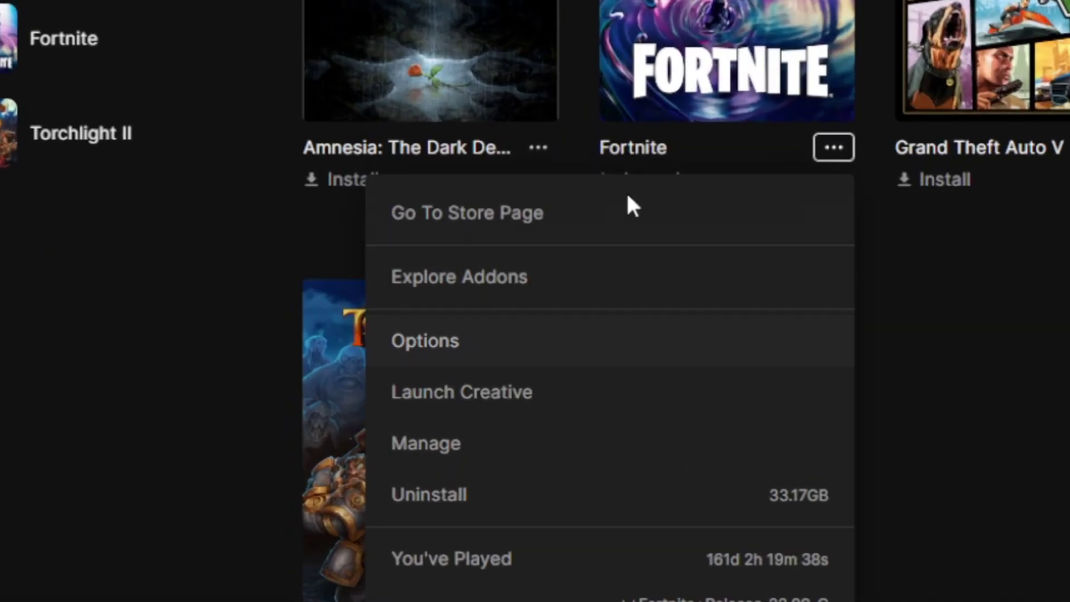
{"action": "left_click", "coordinate": [430, 352]}
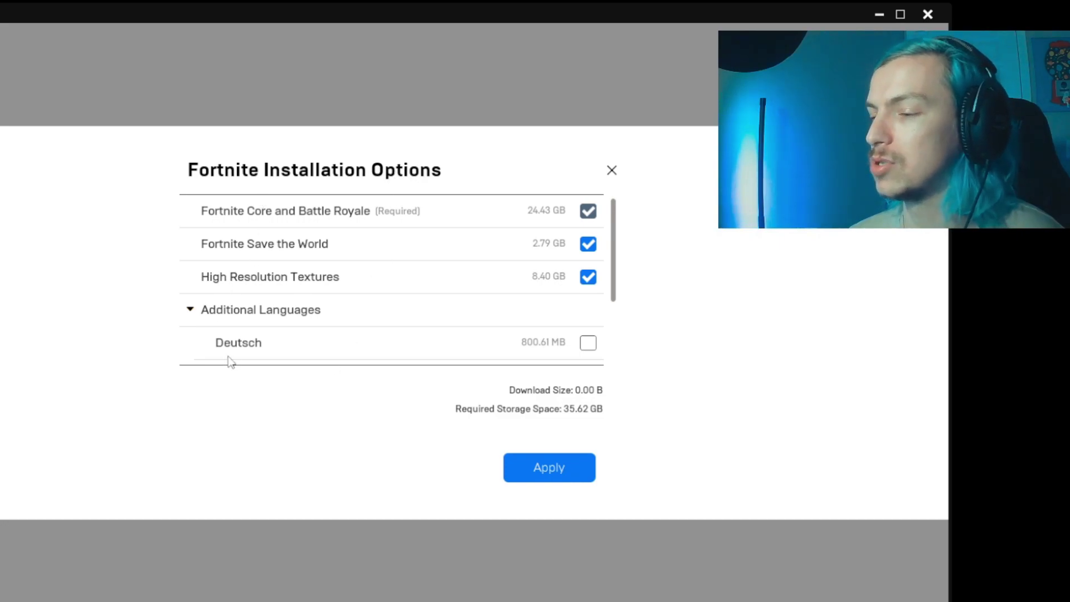
{"action": "left_click", "coordinate": [588, 245]}
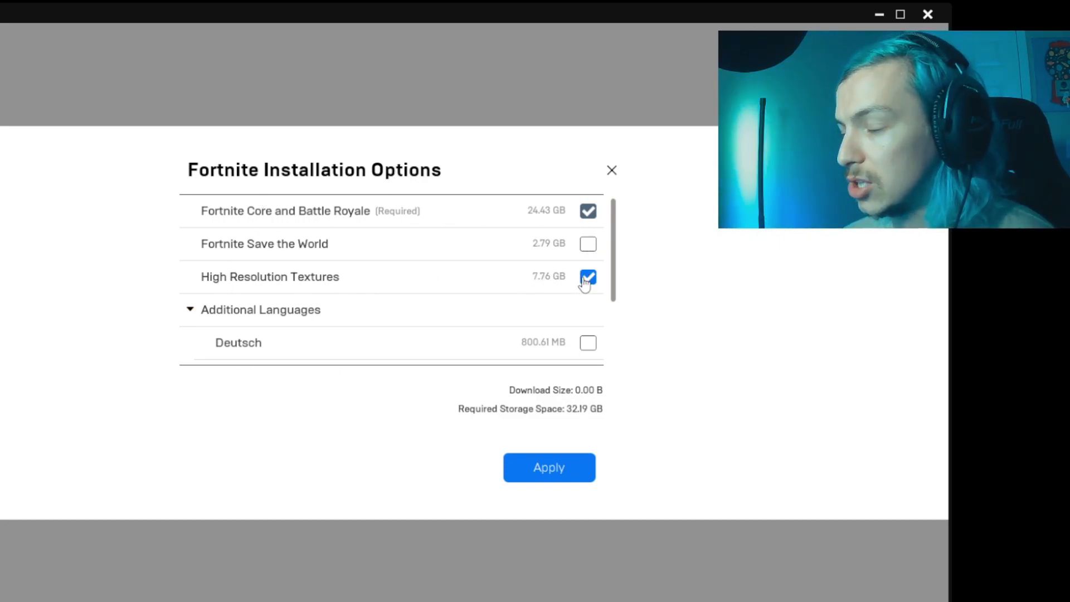
{"action": "left_click", "coordinate": [585, 279]}
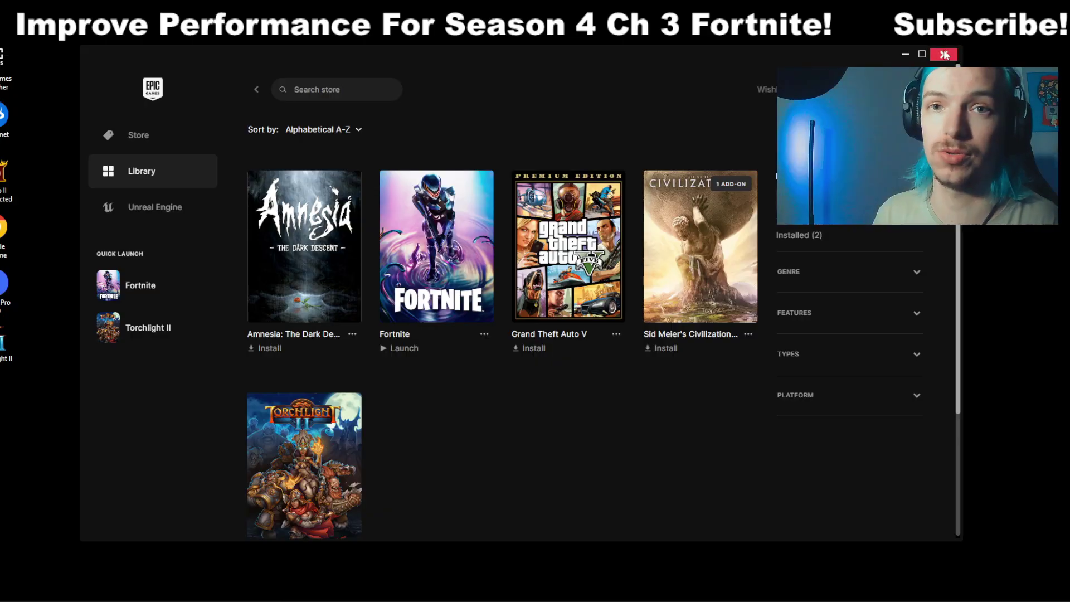
{"action": "left_click", "coordinate": [944, 55]}
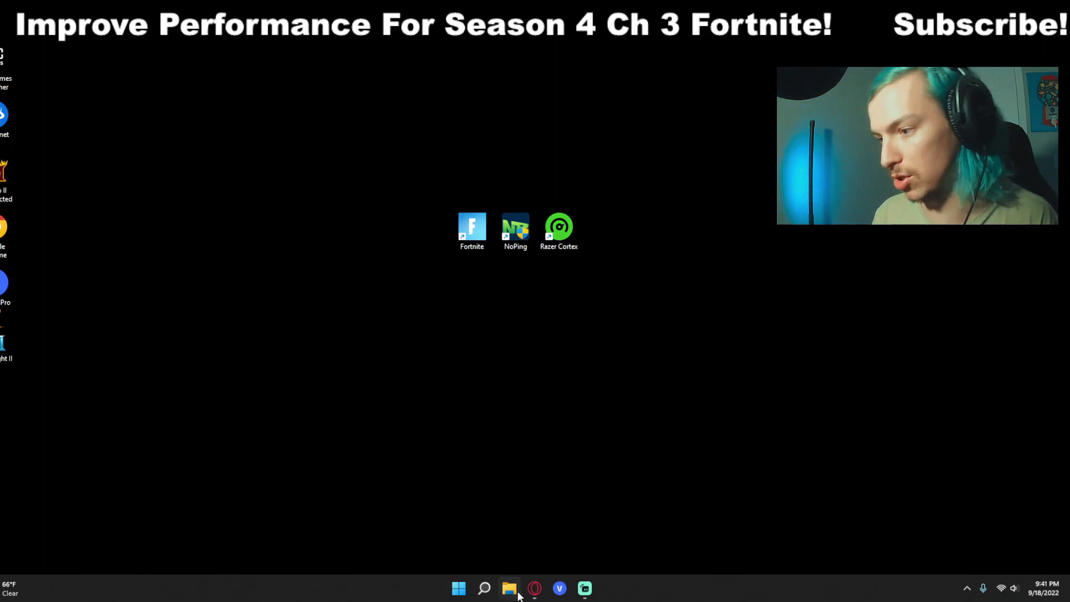
Step: Browse C:\Program Files\Epic Games\Fortnite\FortniteGame\Binaries\Win64 to FortniteClient-Win64-Shipping
{"action": "left_click", "coordinate": [517, 594]}
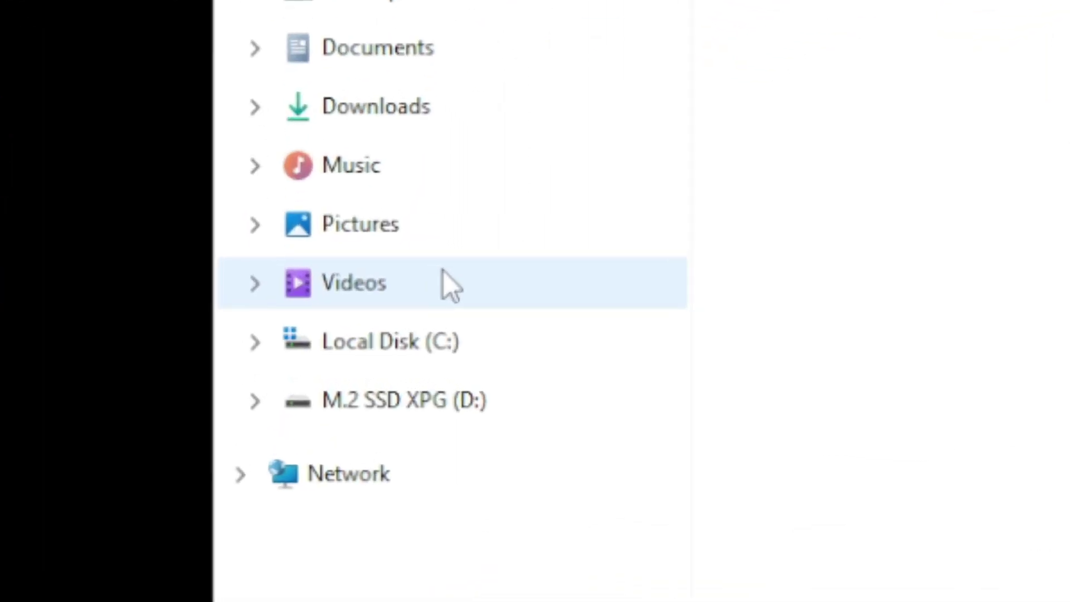
{"action": "left_click", "coordinate": [382, 347]}
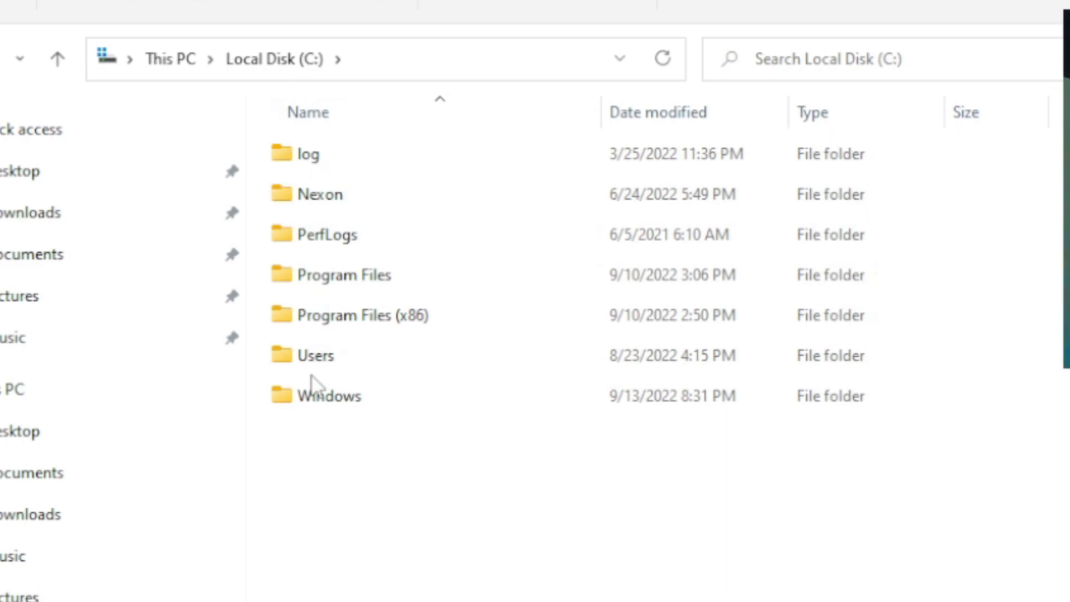
{"action": "double_click", "coordinate": [347, 273]}
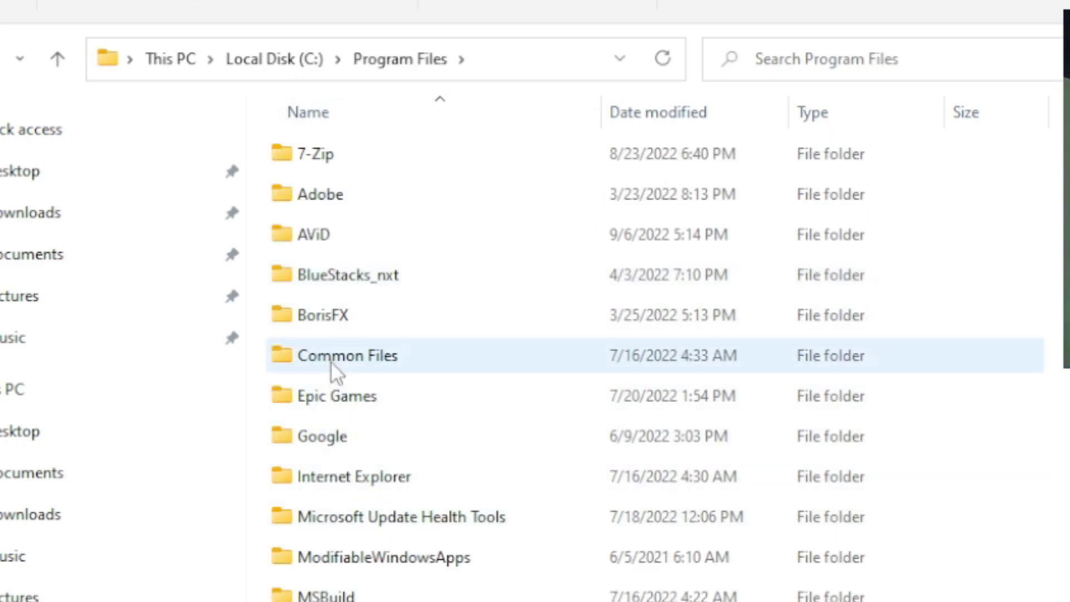
{"action": "double_click", "coordinate": [318, 405]}
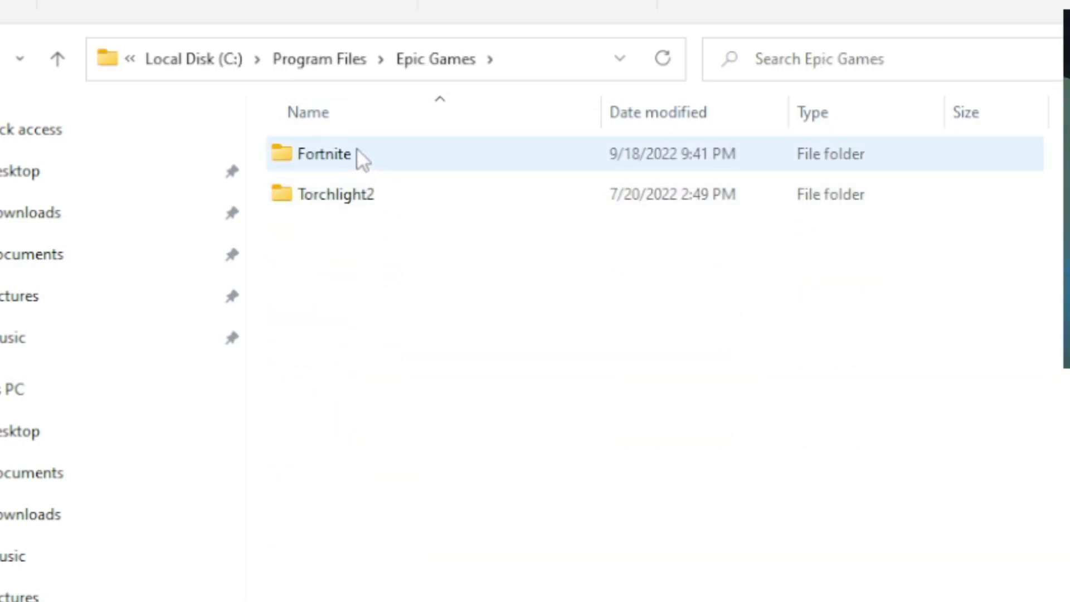
{"action": "double_click", "coordinate": [316, 152]}
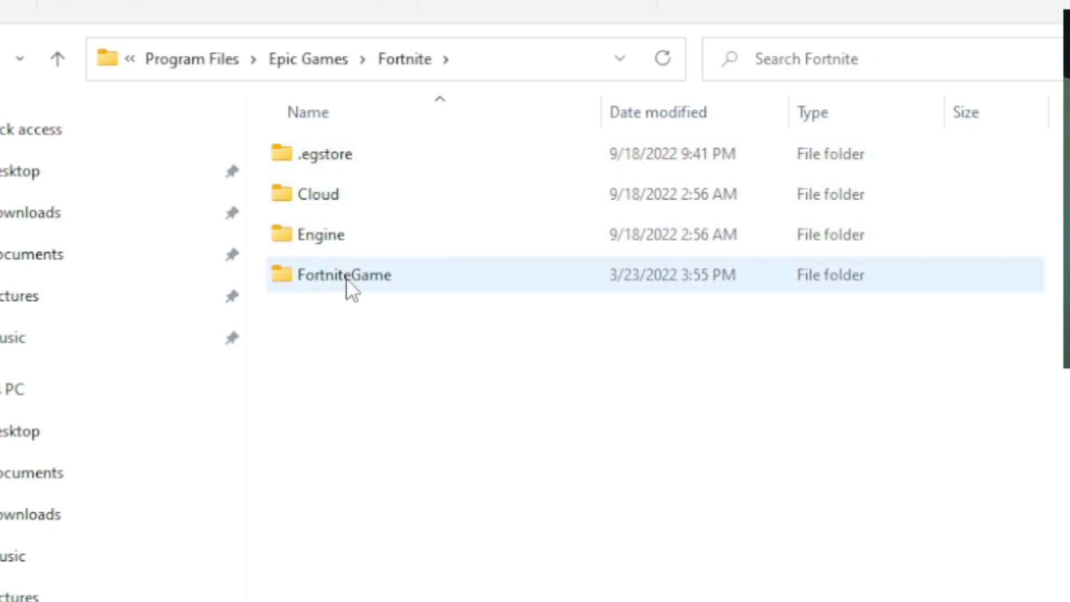
{"action": "double_click", "coordinate": [346, 274]}
{"action": "left_click", "coordinate": [335, 154]}
{"action": "double_click", "coordinate": [318, 153]}
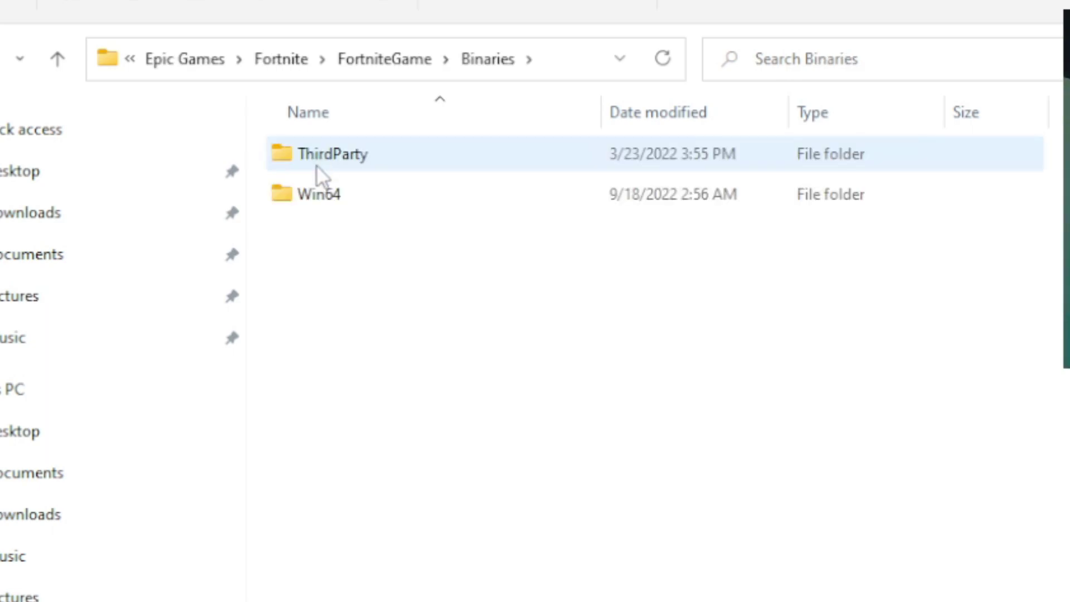
{"action": "double_click", "coordinate": [322, 204]}
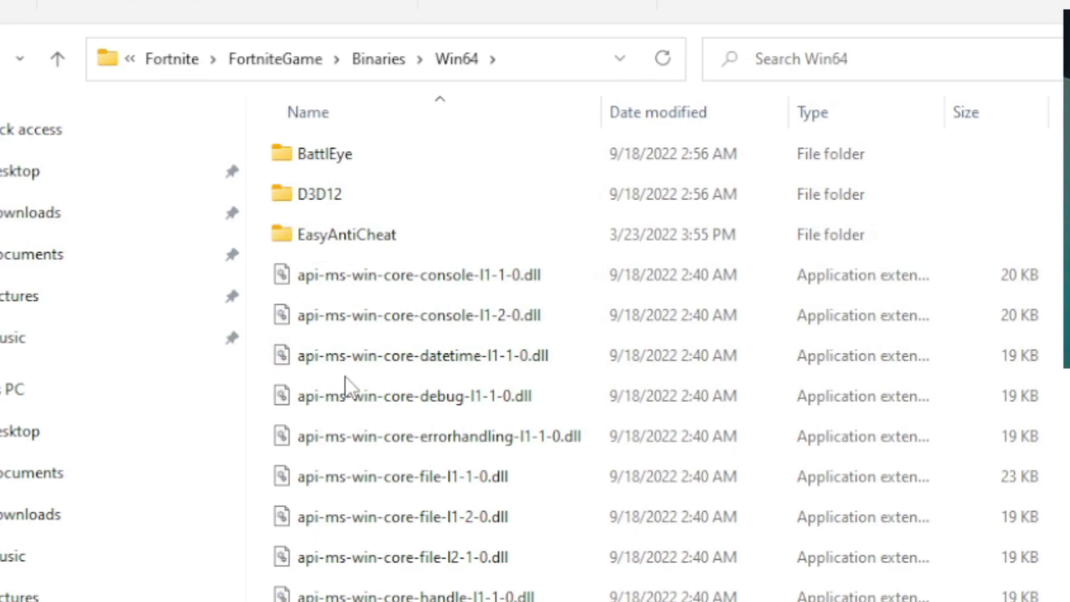
{"action": "scroll", "coordinate": [305, 330], "scroll_direction": "down", "scroll_amount": 15}
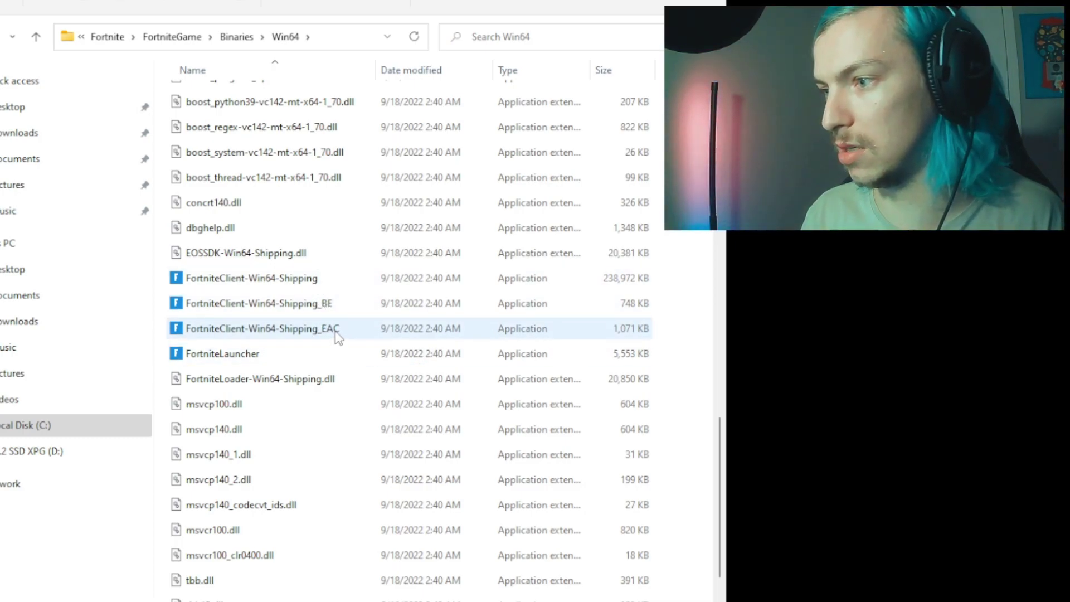
{"action": "right_click", "coordinate": [283, 279]}
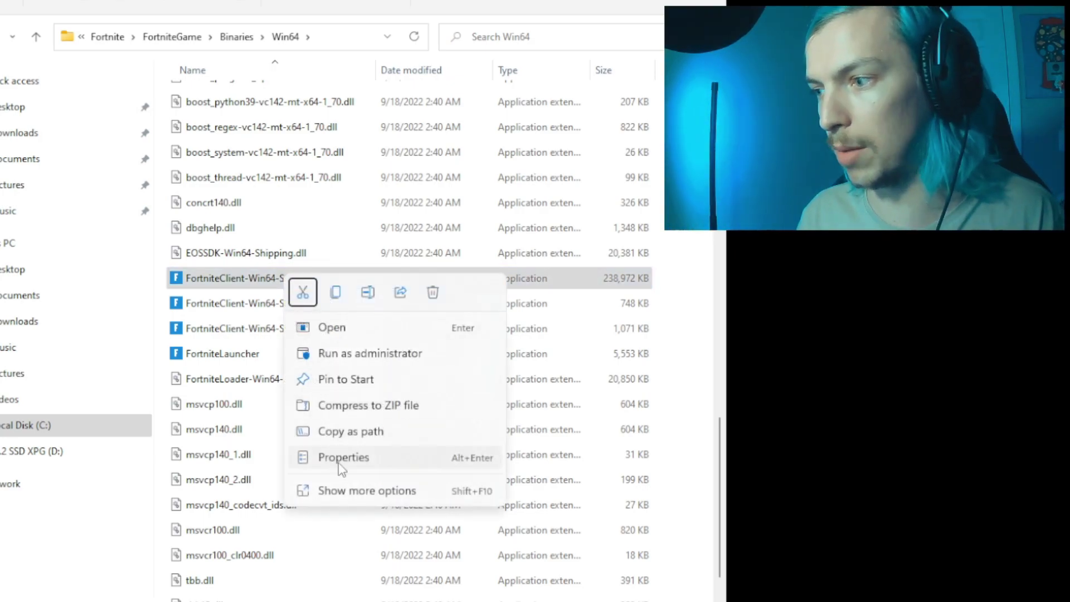
Step: Disable fullscreen optimizations in FortniteClient-Win64-Shipping's Compatibility properties
{"action": "left_click", "coordinate": [335, 460]}
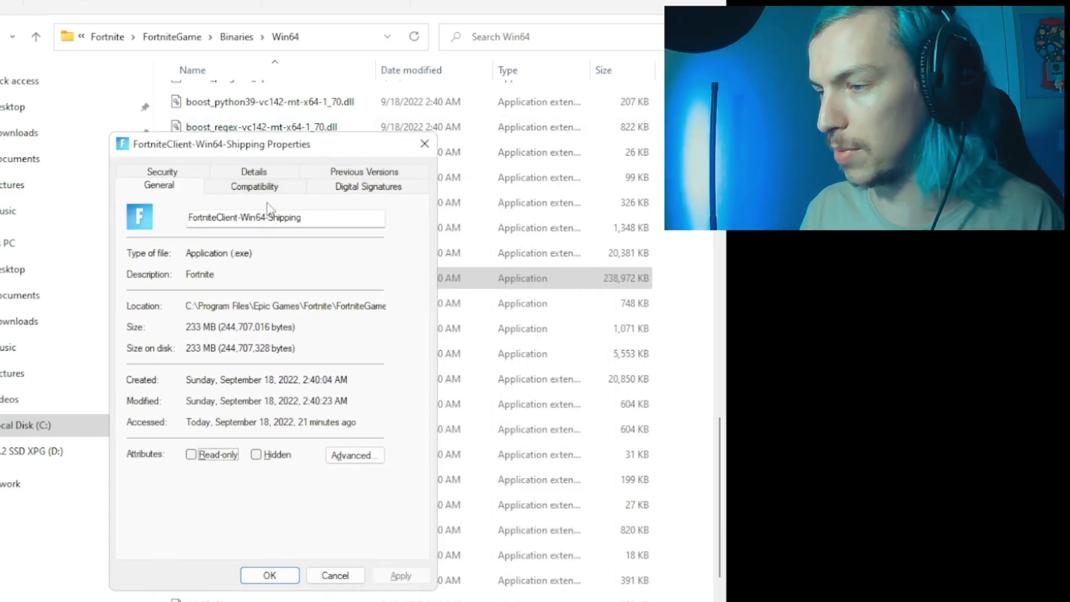
{"action": "left_click", "coordinate": [249, 187]}
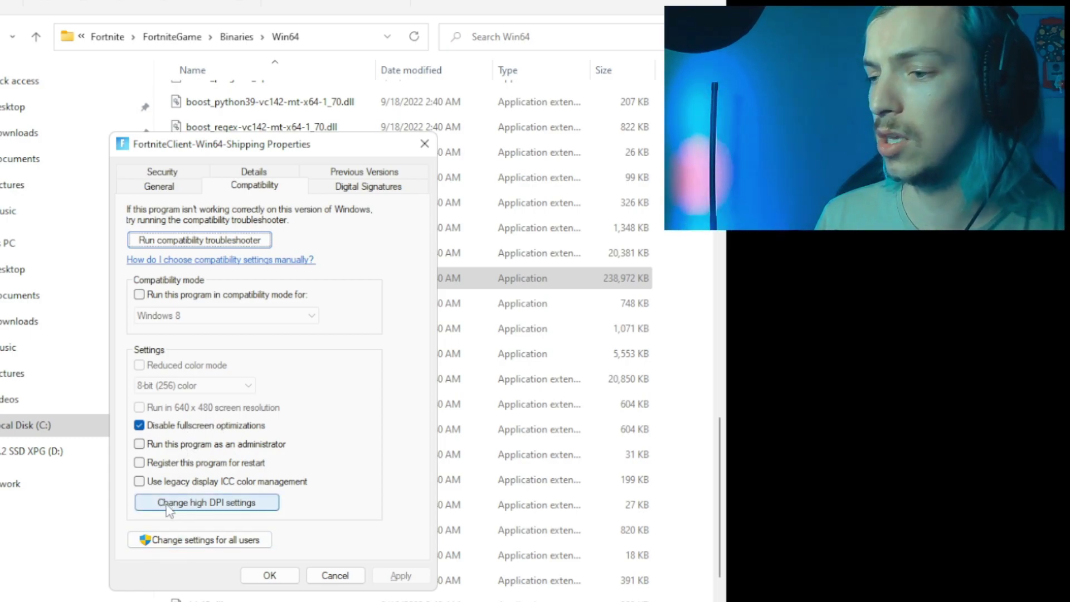
{"action": "left_click", "coordinate": [231, 505]}
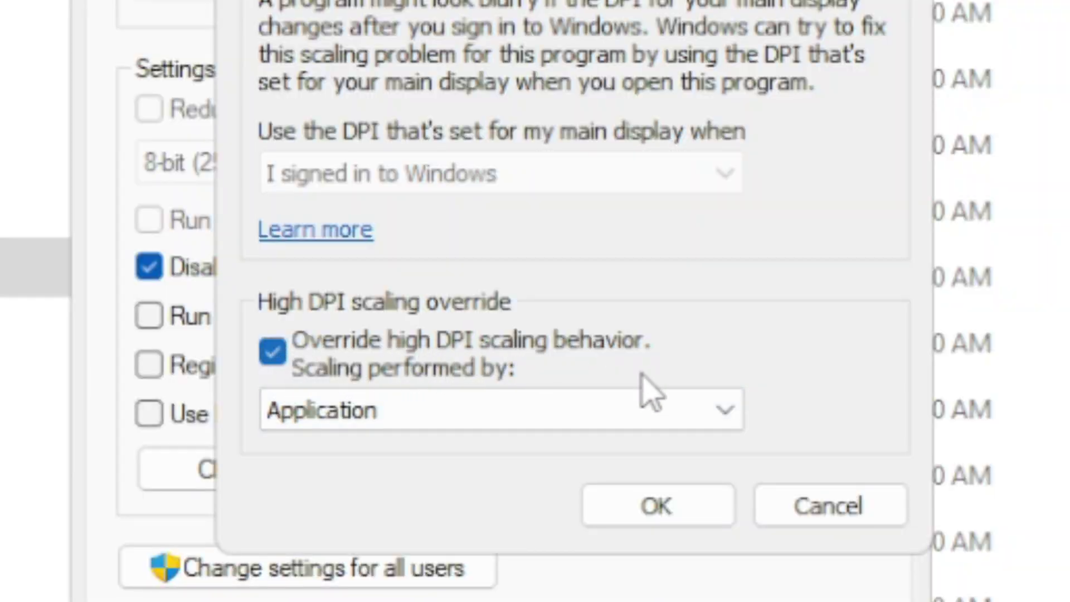
Step: Override high DPI scaling with Application, then apply and save the compatibility changes
{"action": "left_click", "coordinate": [419, 435]}
{"action": "left_click", "coordinate": [435, 407]}
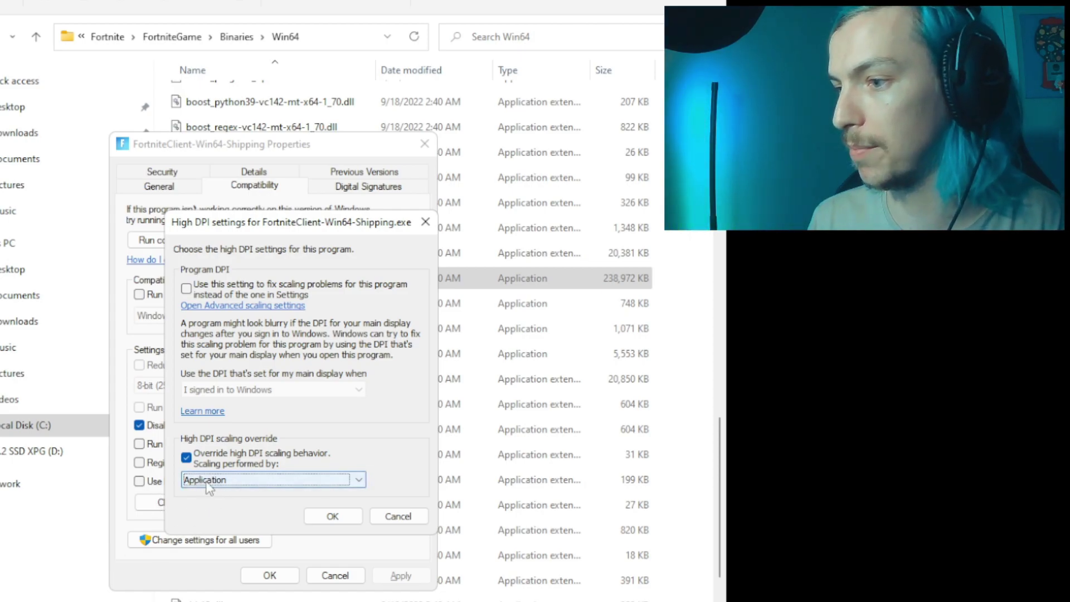
{"action": "left_click", "coordinate": [343, 513]}
{"action": "left_click", "coordinate": [394, 579]}
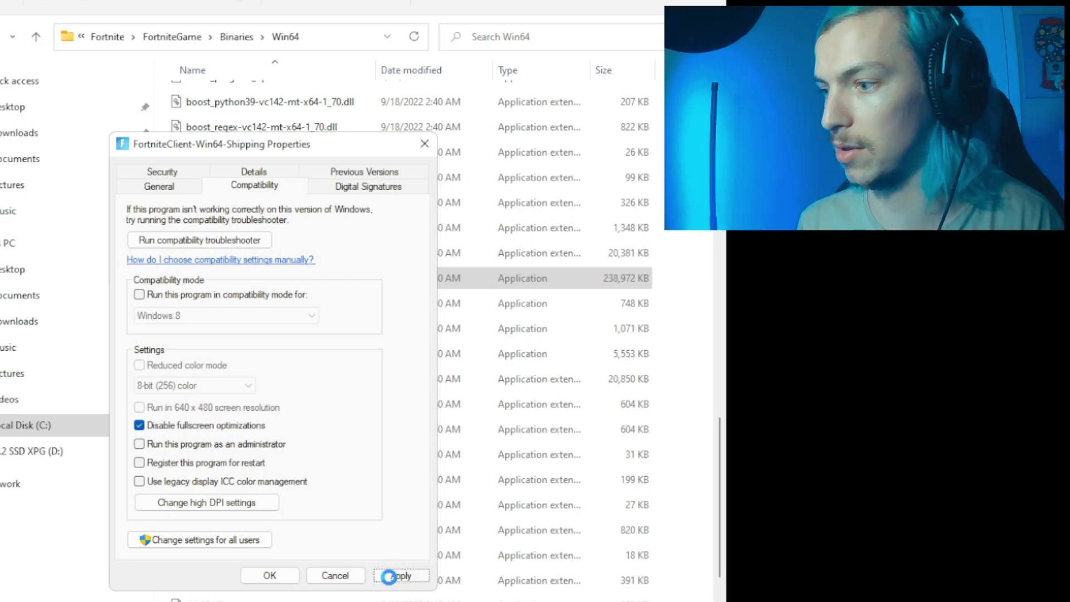
{"action": "left_click", "coordinate": [271, 574]}
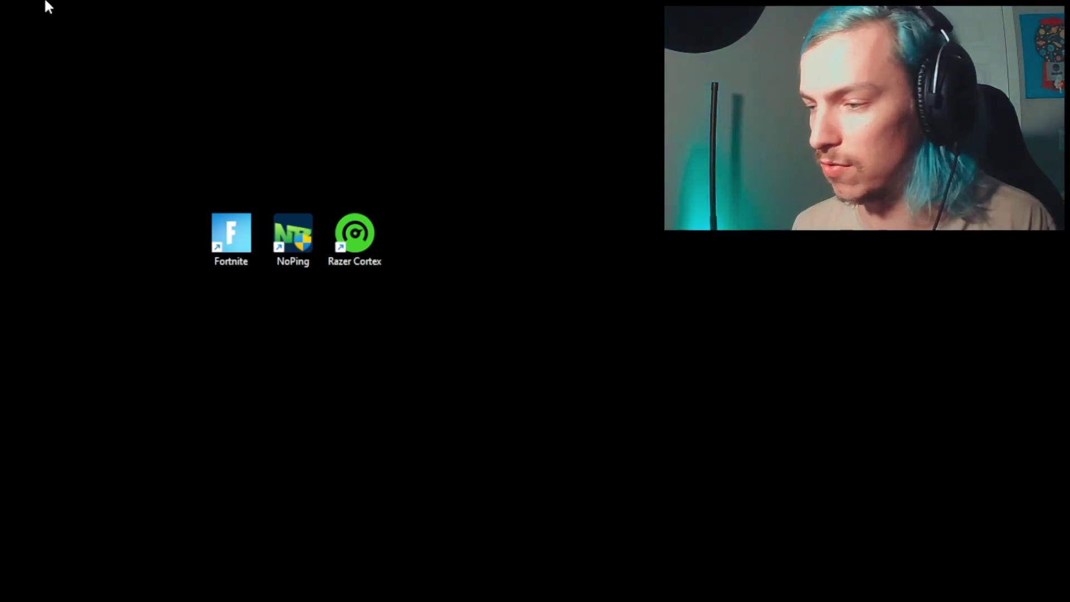
{"action": "key", "text": "super"}
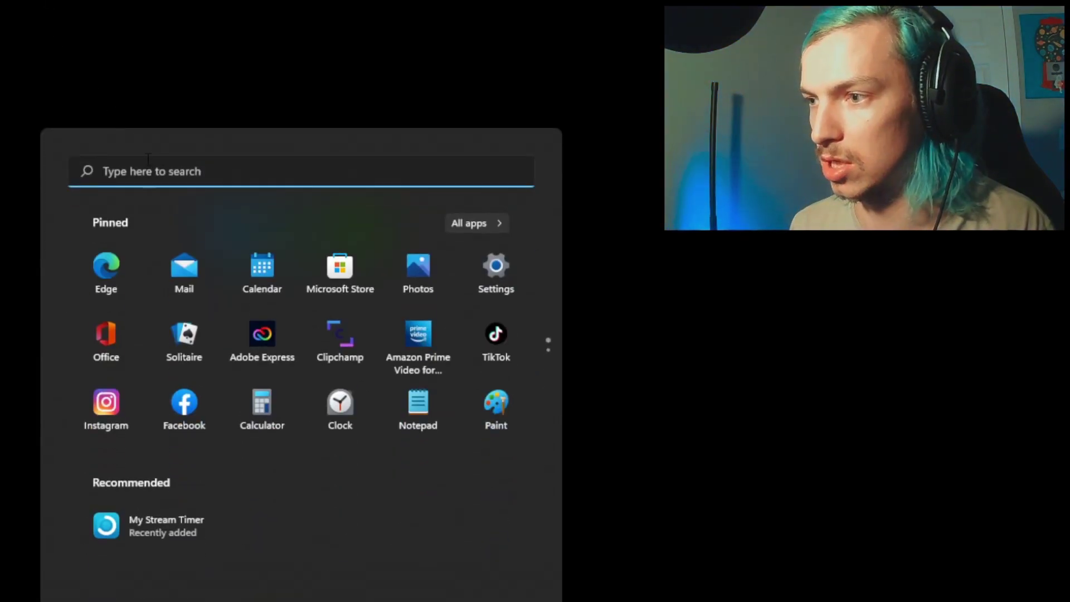
Step: Optimize drive C: with Defragment and Optimize Drives, then close the tool
{"action": "left_click", "coordinate": [145, 167]}
{"action": "type", "text": "defrag"}
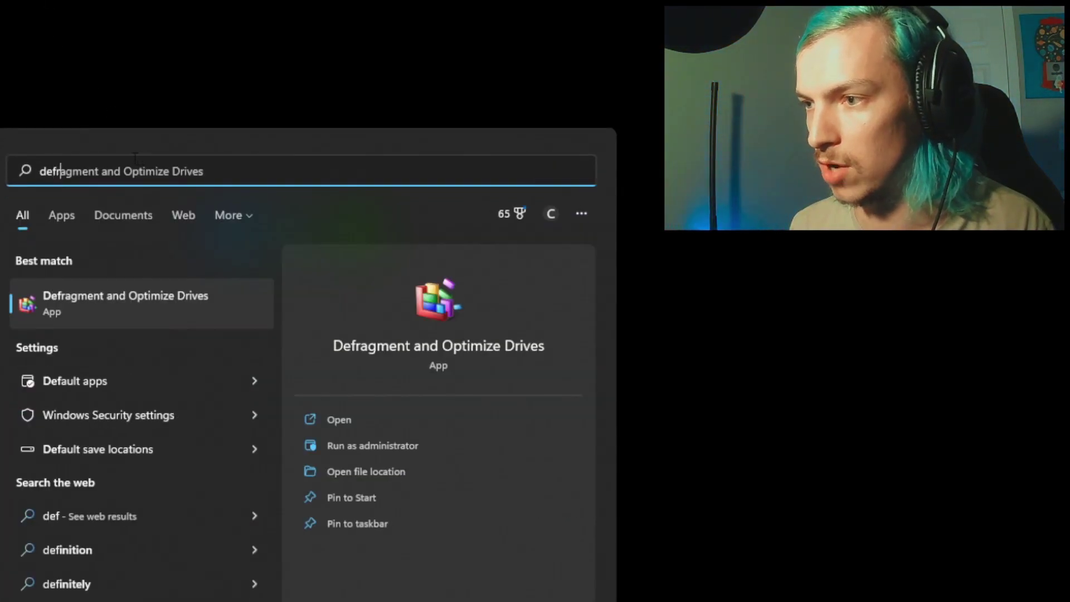
{"action": "left_click", "coordinate": [177, 306]}
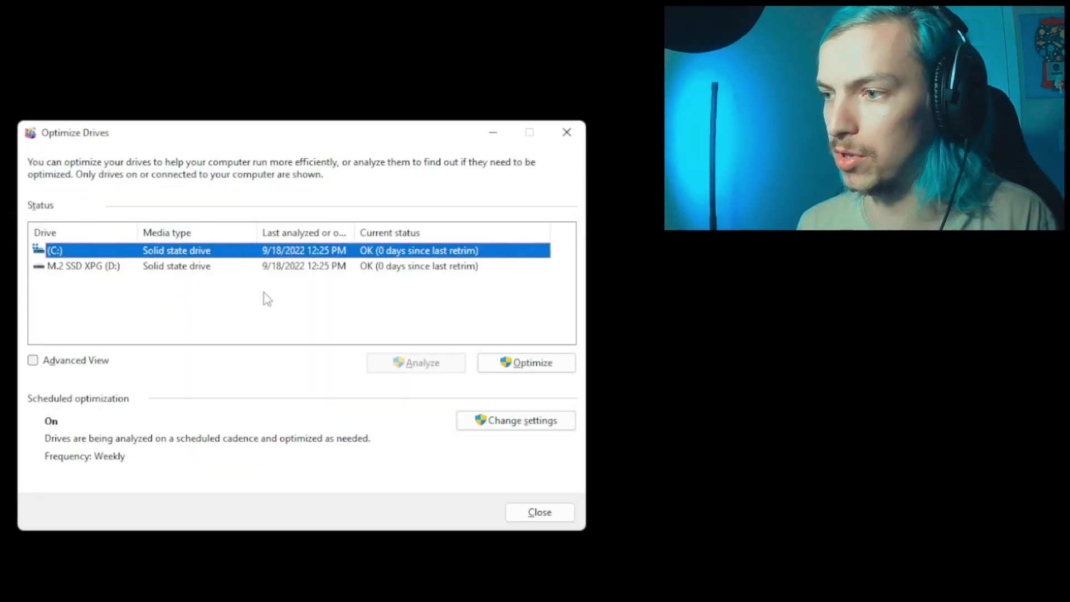
{"action": "left_click", "coordinate": [524, 367]}
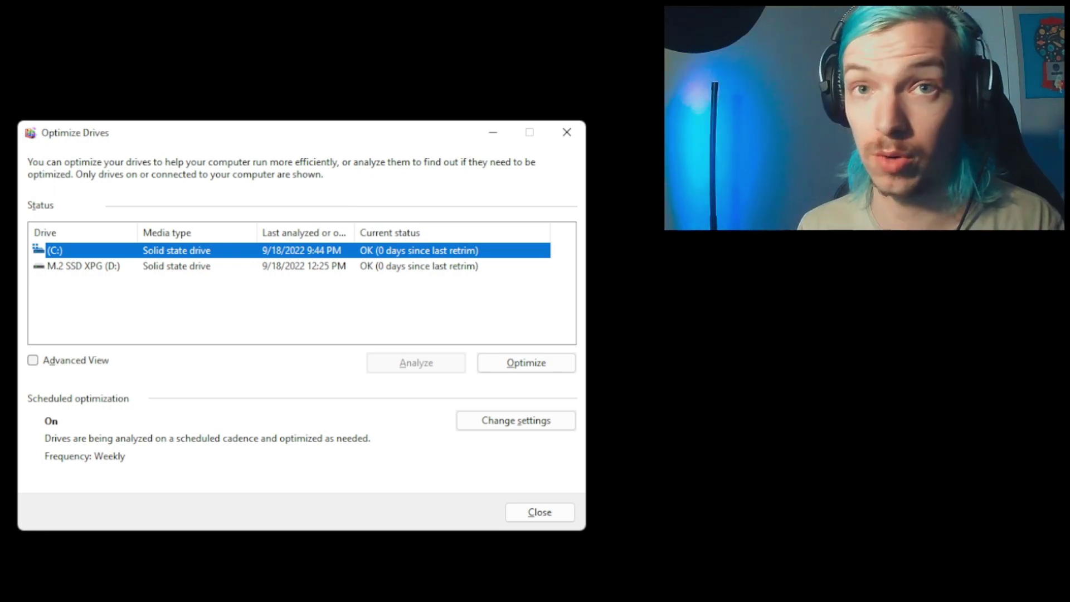
{"action": "left_click", "coordinate": [570, 131]}
{"action": "key", "text": "super"}
Step: Run Disk Cleanup on drive C:, deleting about 487 MB of ticked file categories
{"action": "type", "text": "d"}
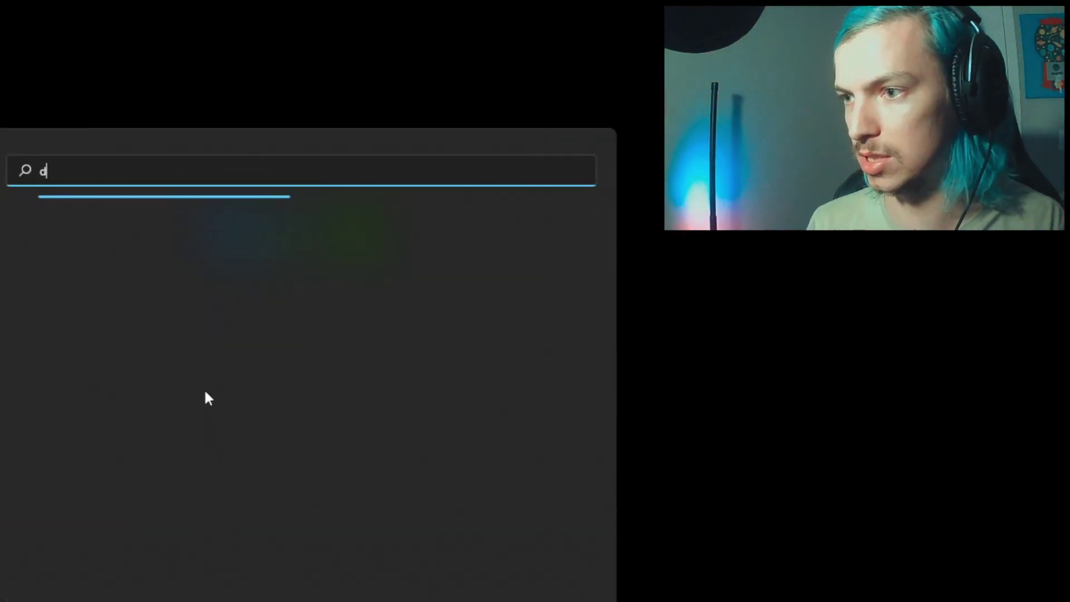
{"action": "type", "text": "disk"}
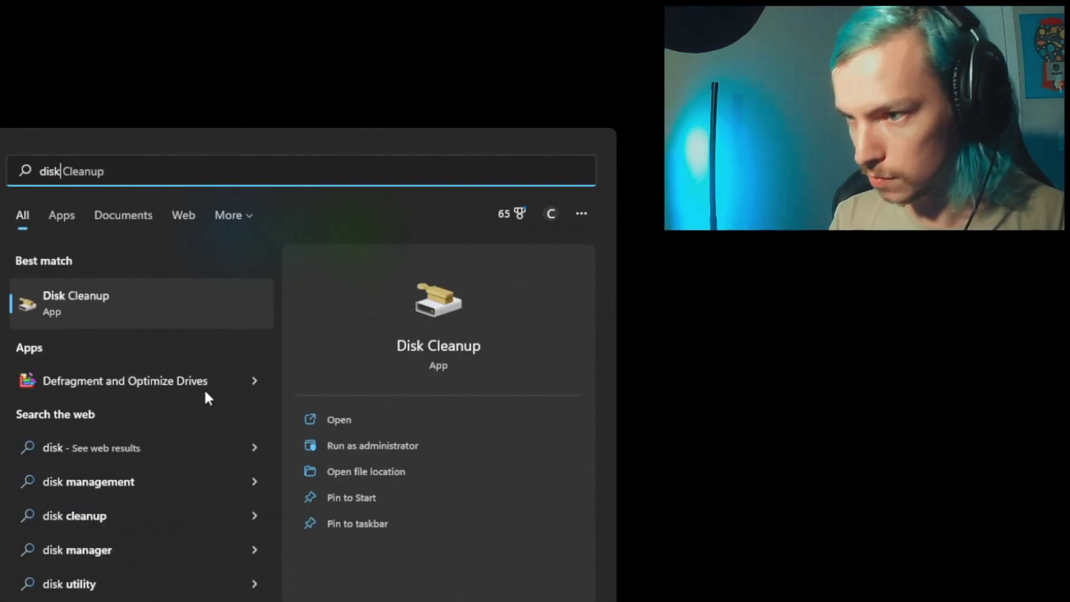
{"action": "left_click", "coordinate": [82, 312]}
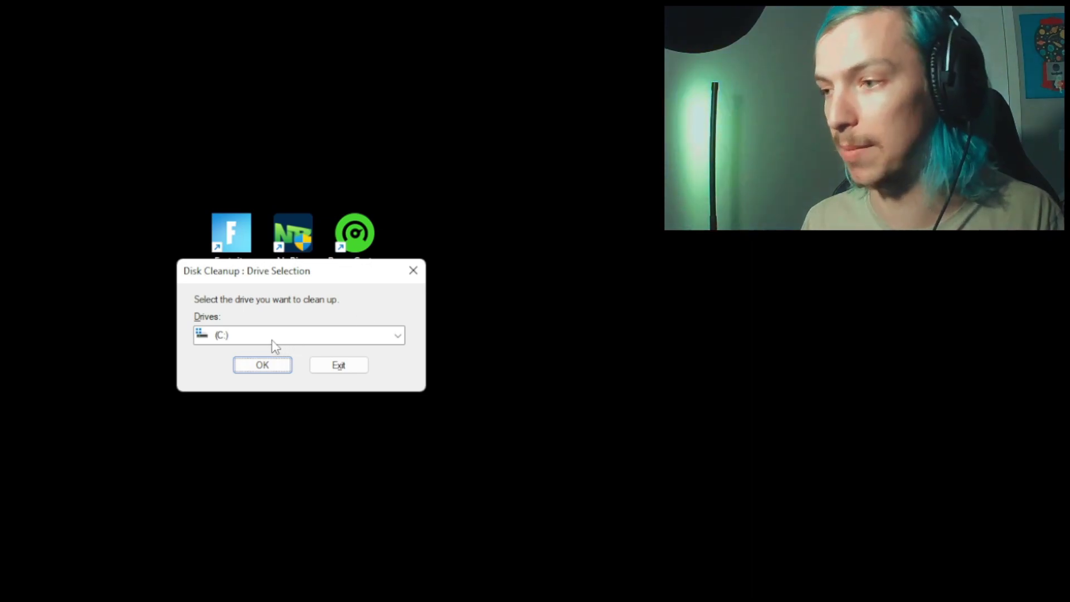
{"action": "left_click", "coordinate": [220, 335]}
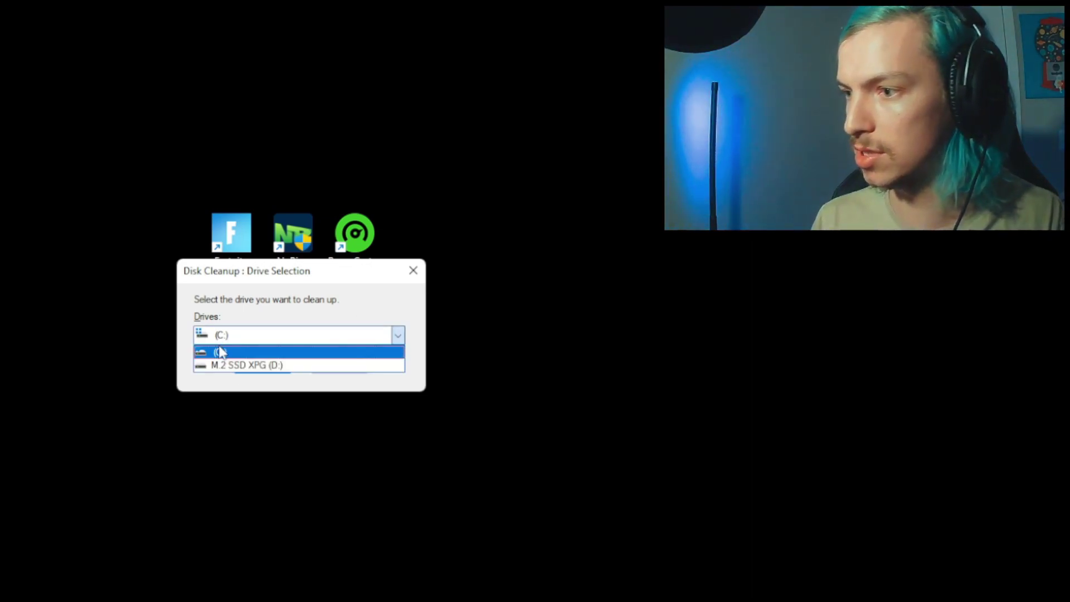
{"action": "left_click", "coordinate": [221, 352]}
{"action": "left_click", "coordinate": [263, 368]}
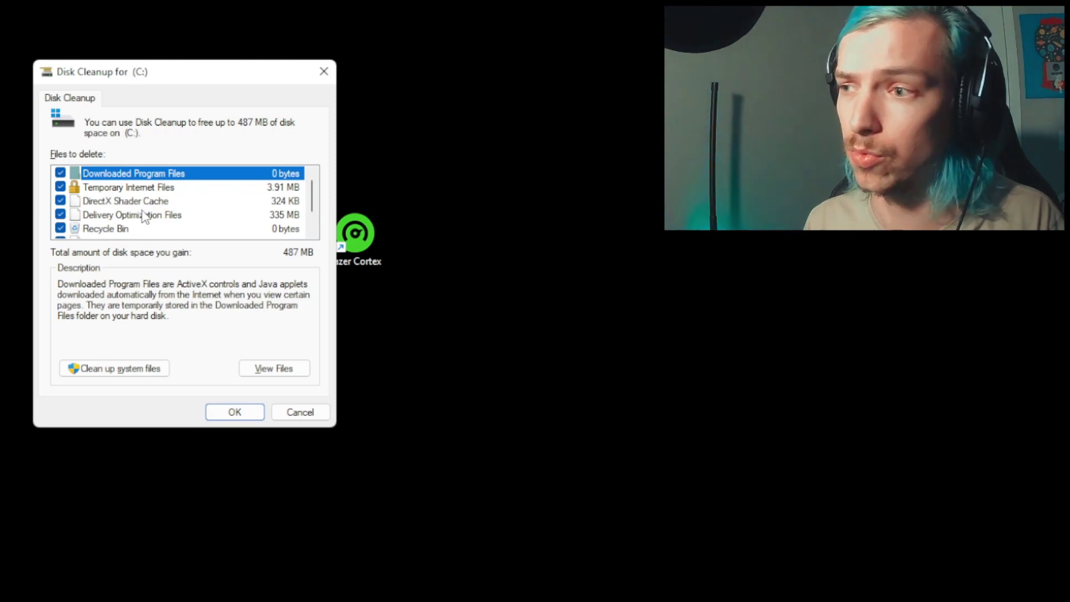
{"action": "scroll", "coordinate": [128, 222], "scroll_direction": "down", "scroll_amount": 1}
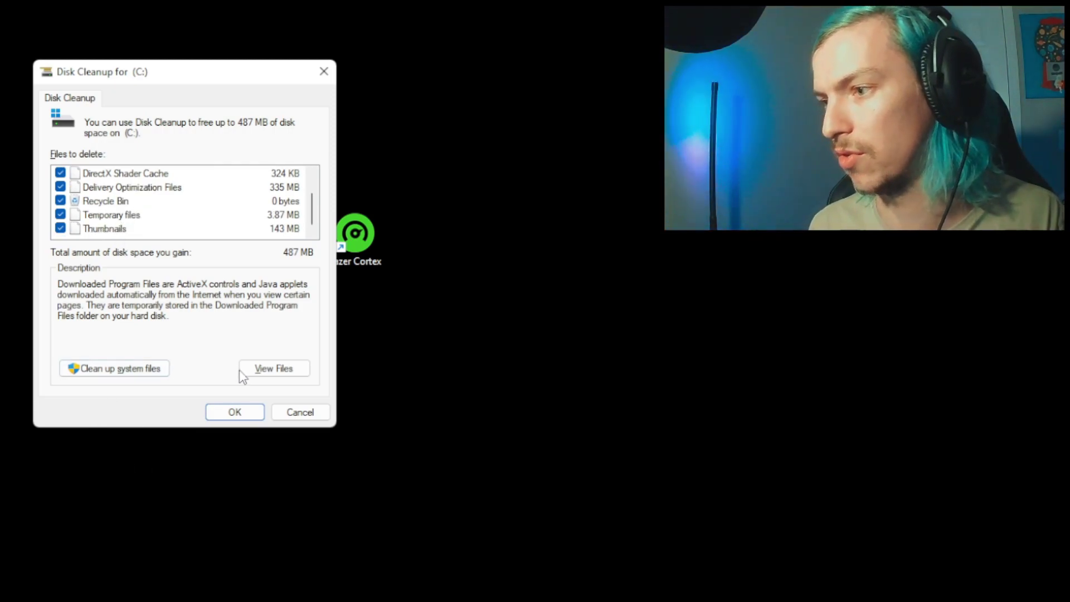
{"action": "left_click", "coordinate": [234, 413]}
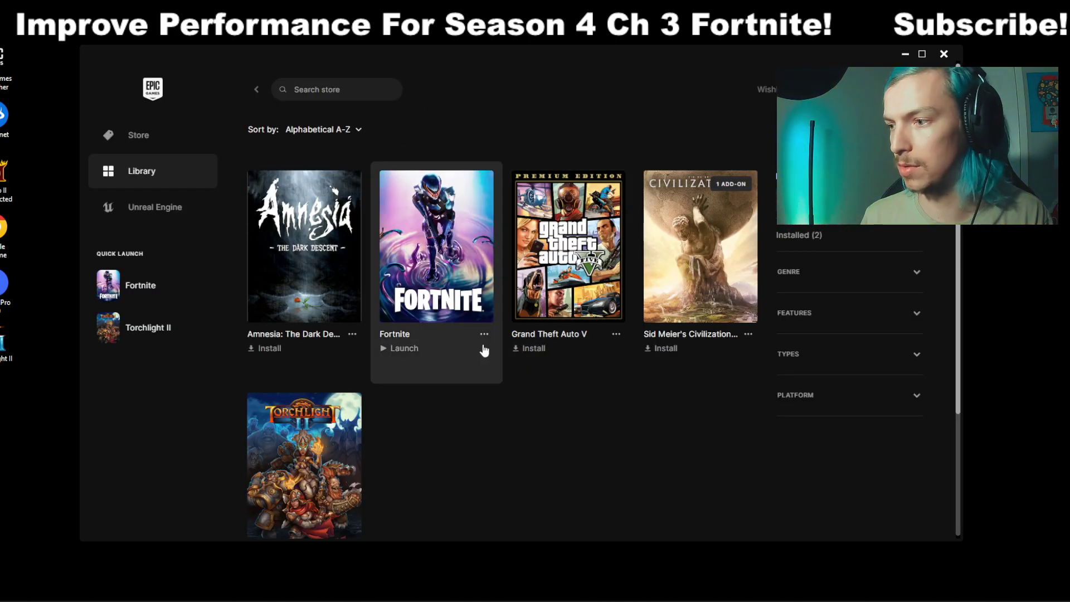
Step: Start verifying Fortnite's game files from its Manage settings in the Library
{"action": "left_click", "coordinate": [483, 334]}
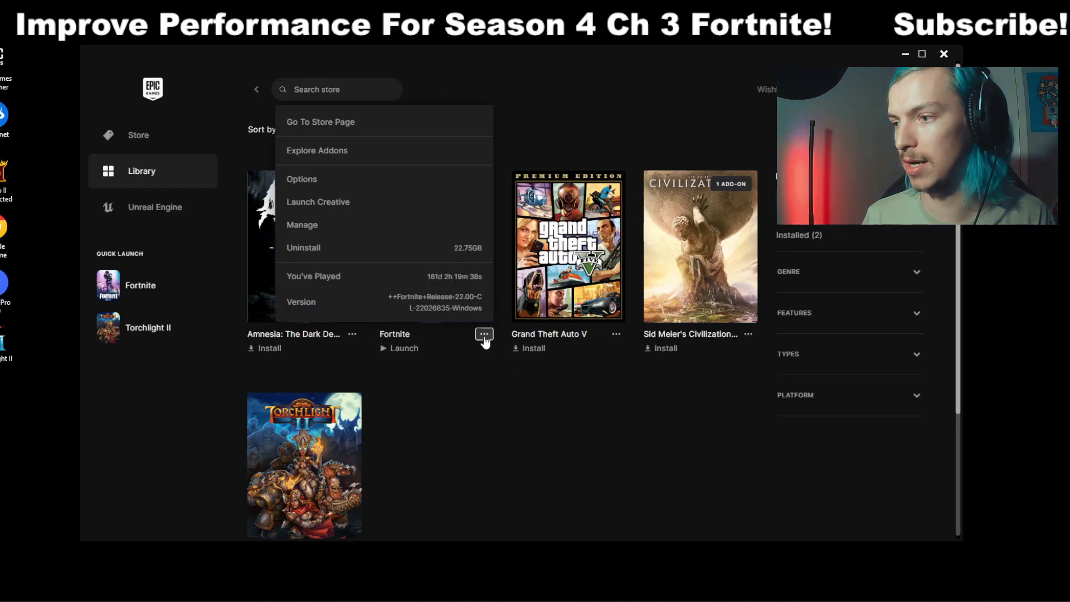
{"action": "left_click", "coordinate": [301, 226]}
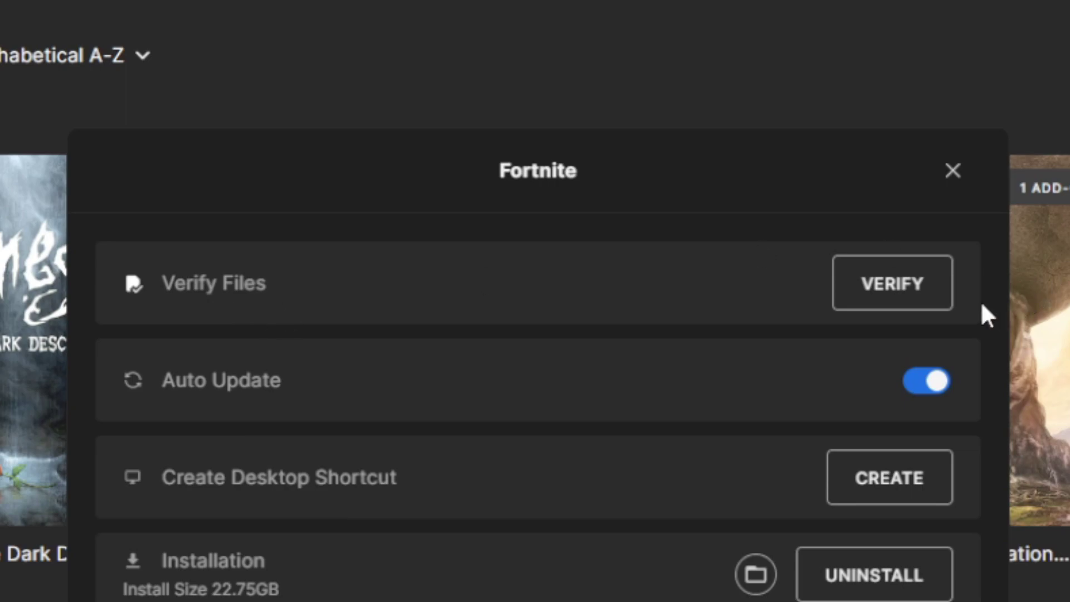
{"action": "left_click", "coordinate": [922, 289]}
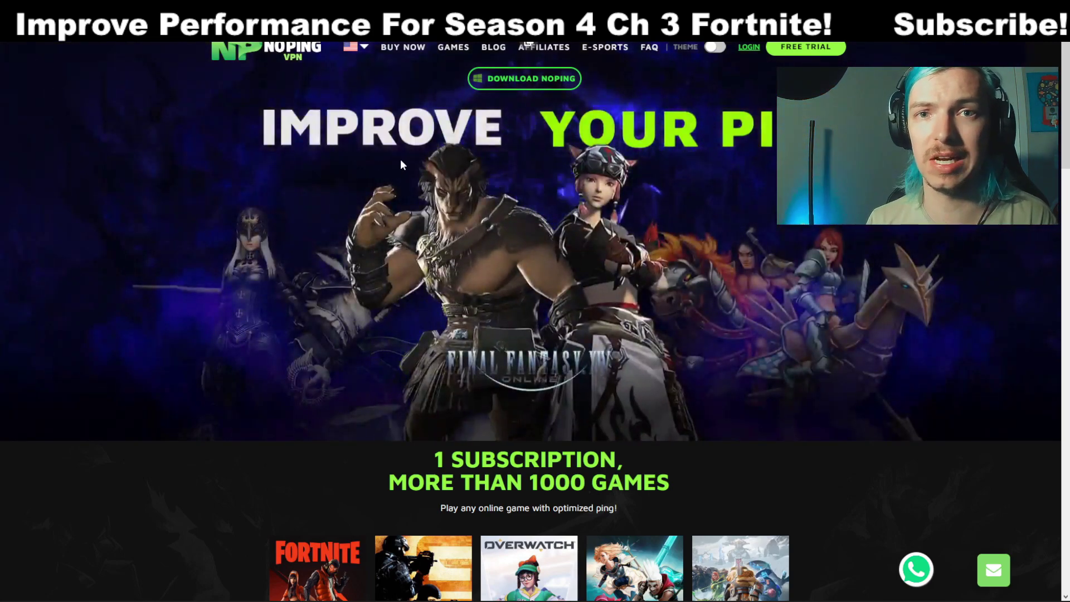
Step: Hide the NoPing browser window to show the desktop with Fortnite, NoPing and Razer Cortex shortcuts
{"action": "mouse_move", "coordinate": [605, 588]}
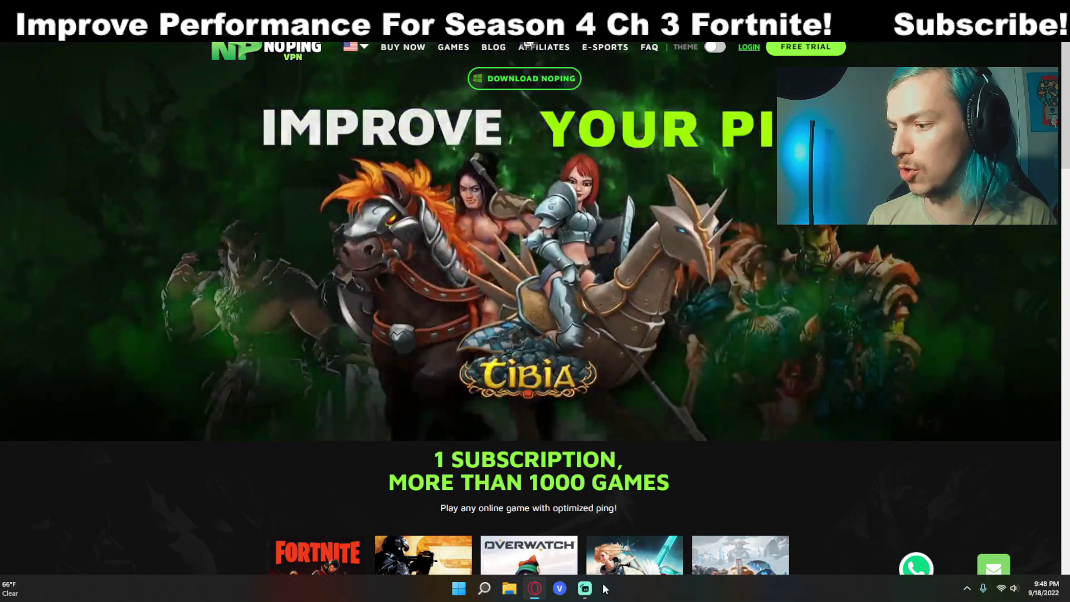
{"action": "key", "text": "super+d"}
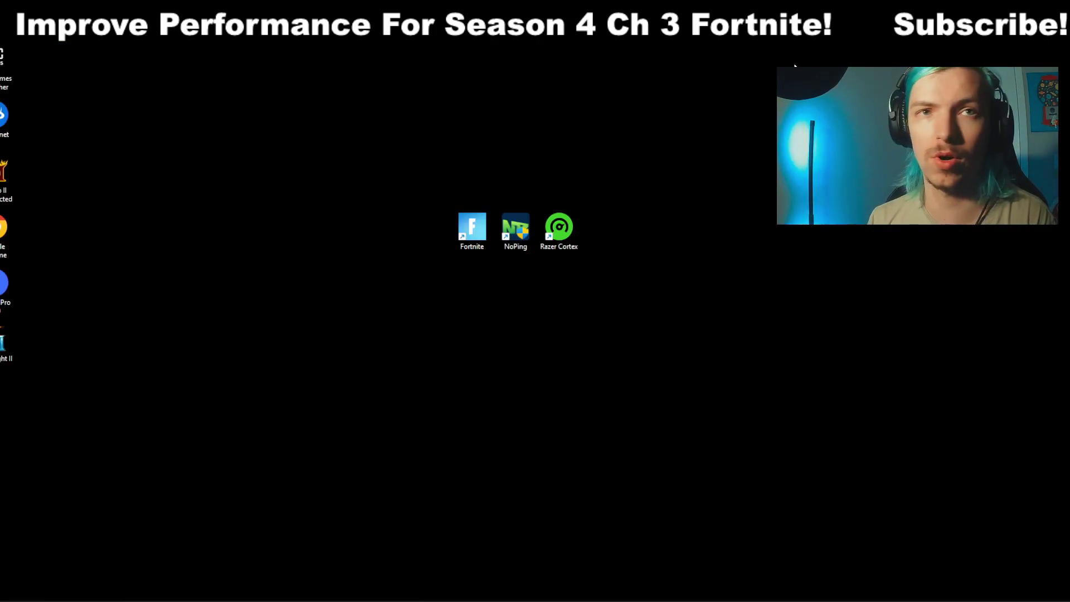